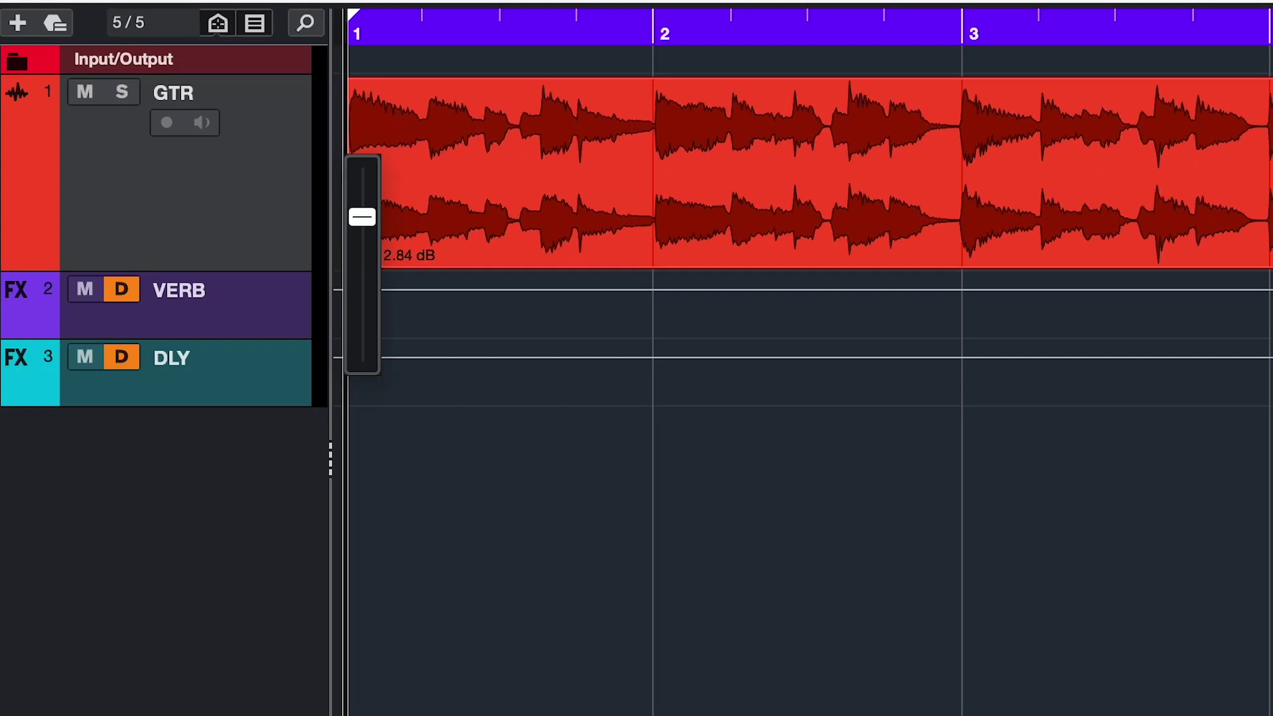
Step: Pull the GTR level down and select the GTR event to show its 0.00 dB volume
{"action": "left_click_drag", "start_coordinate": [862, 241], "coordinate": [879, 424]}
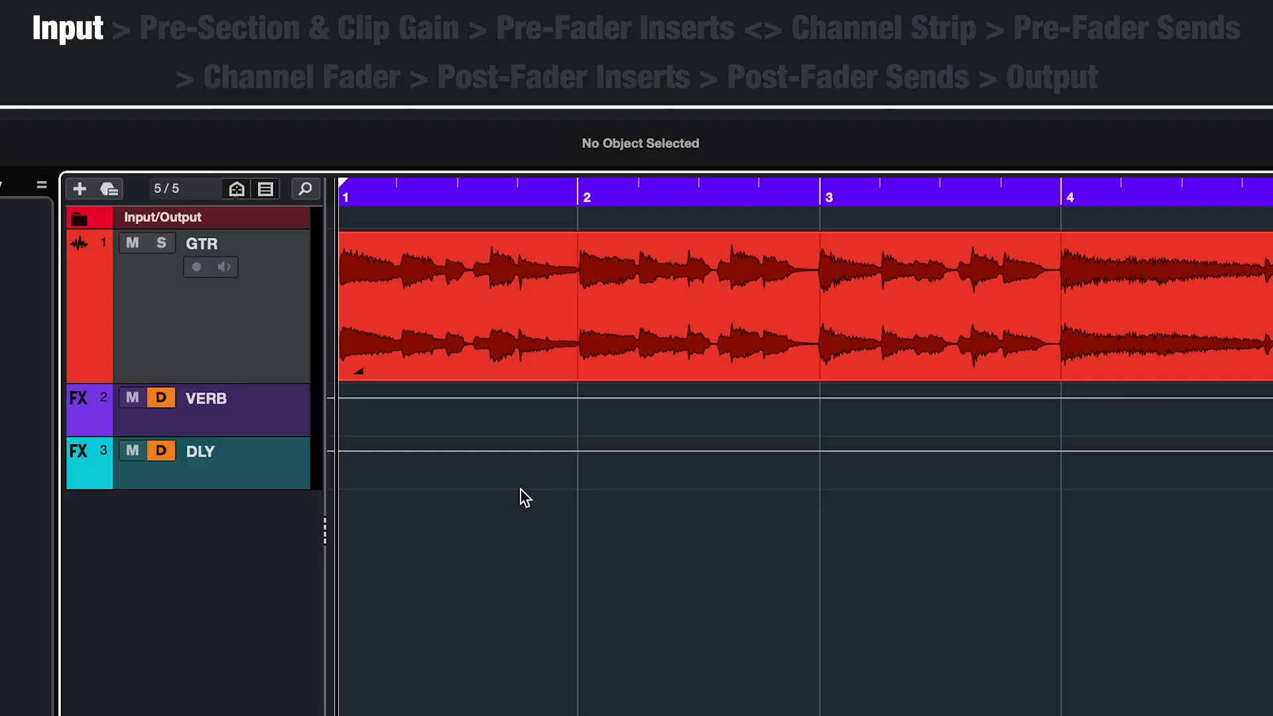
{"action": "left_click", "coordinate": [568, 323]}
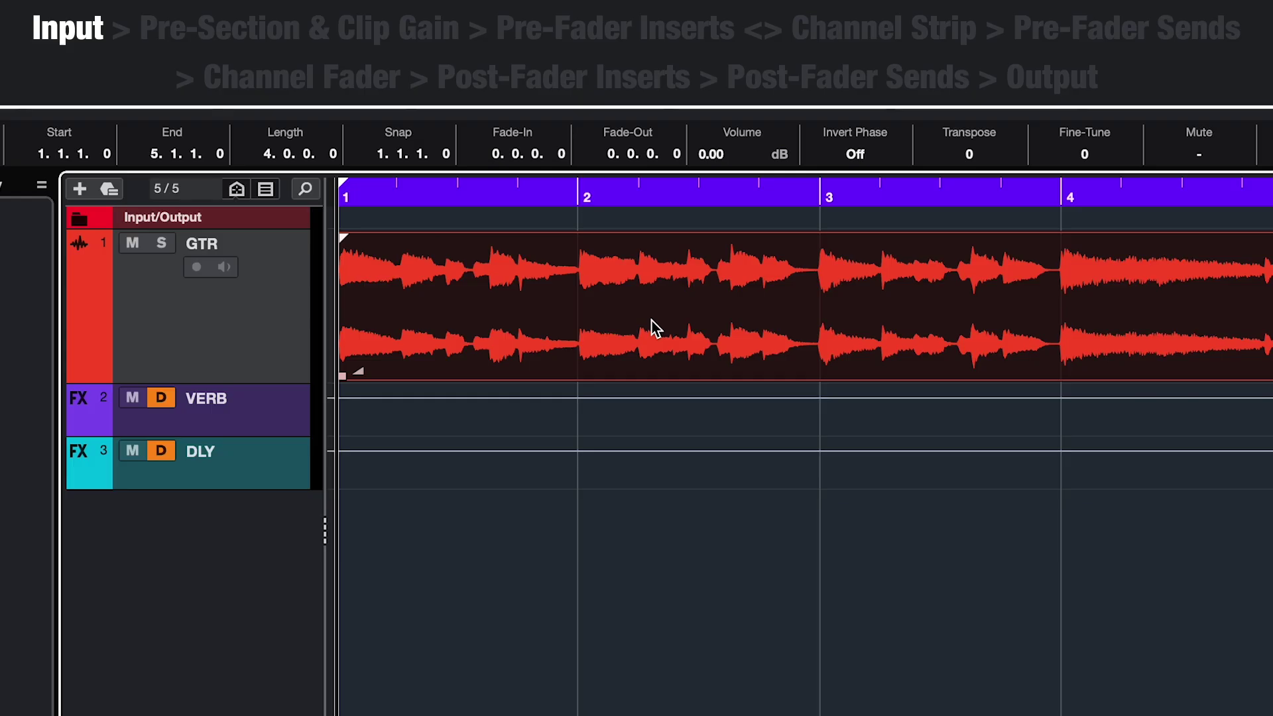
Step: Set the GTR event's clip gain to about 1.06 dB
{"action": "left_click", "coordinate": [508, 486]}
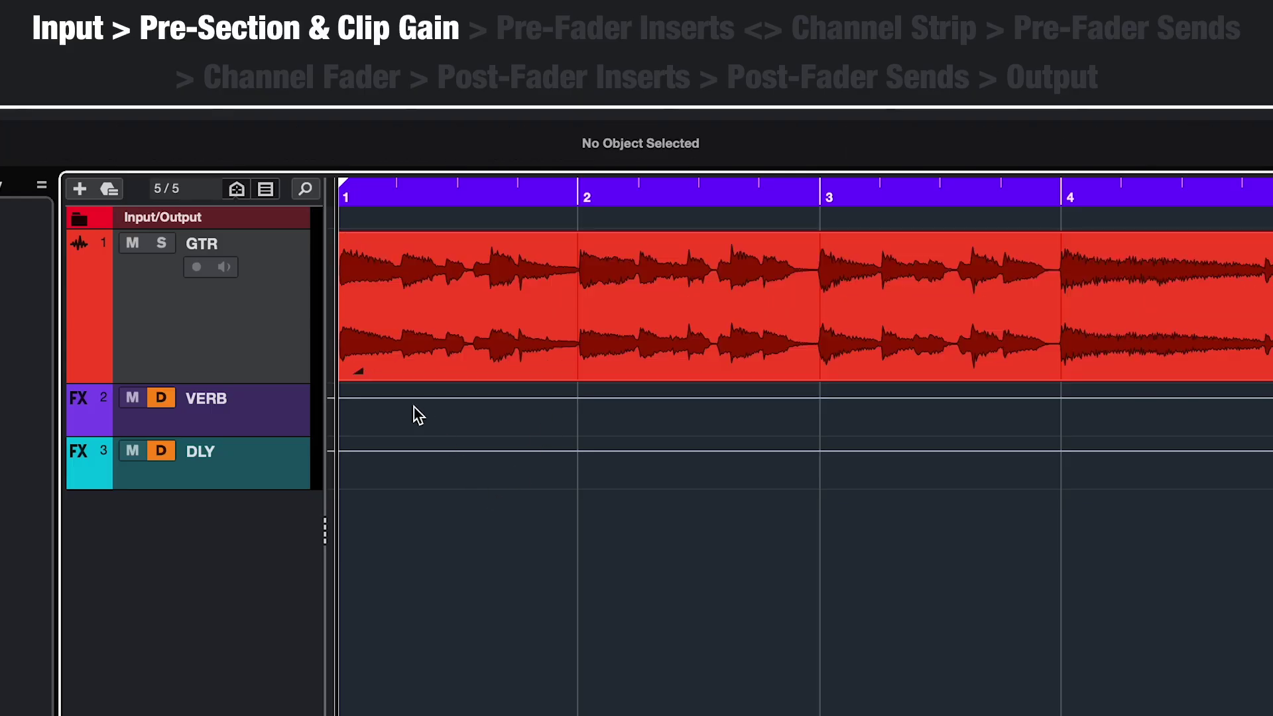
{"action": "mouse_move", "coordinate": [359, 372]}
{"action": "left_mouse_down"}
{"action": "mouse_move", "coordinate": [359, 391]}
{"action": "mouse_move", "coordinate": [350, 335]}
{"action": "left_mouse_up"}
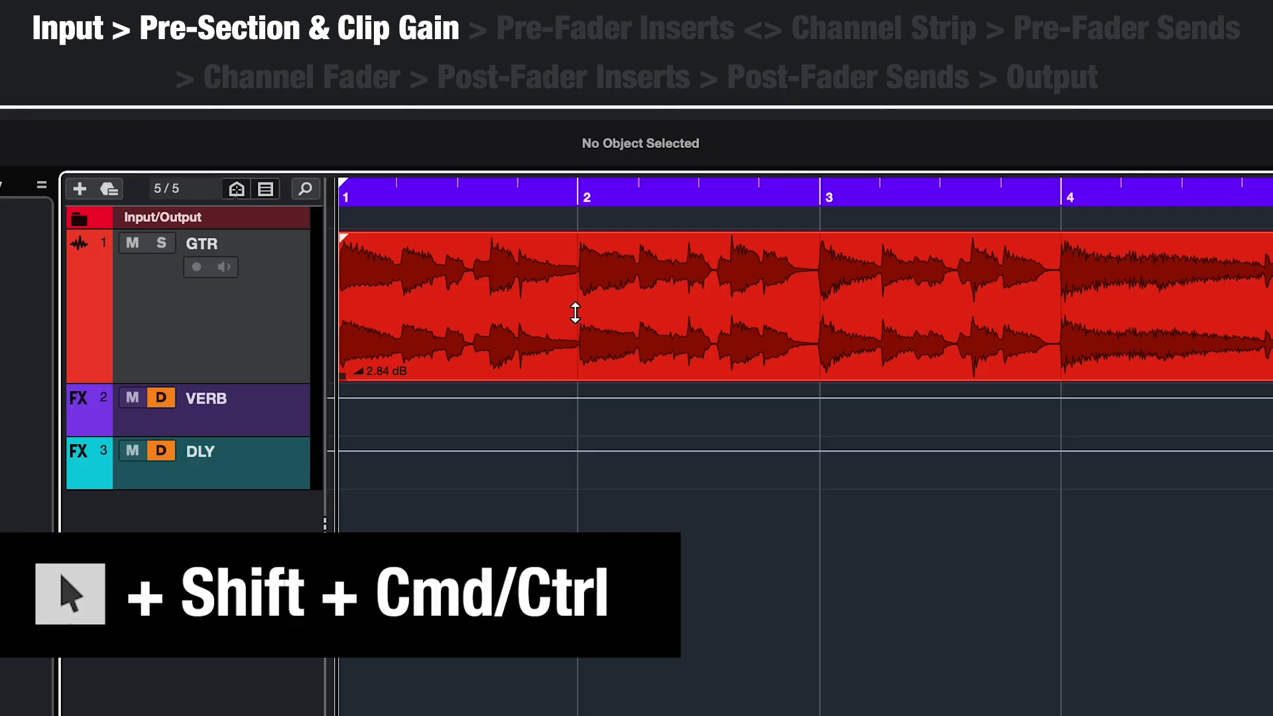
{"action": "mouse_move", "coordinate": [575, 312]}
{"action": "left_mouse_down"}
{"action": "mouse_move", "coordinate": [577, 281]}
{"action": "mouse_move", "coordinate": [577, 372]}
{"action": "mouse_move", "coordinate": [570, 310]}
{"action": "left_mouse_up"}
Step: Draw a dip into the GTR clip gain envelope around bar 2 with the Pencil tool
{"action": "right_click", "coordinate": [569, 308]}
{"action": "left_click", "coordinate": [629, 307]}
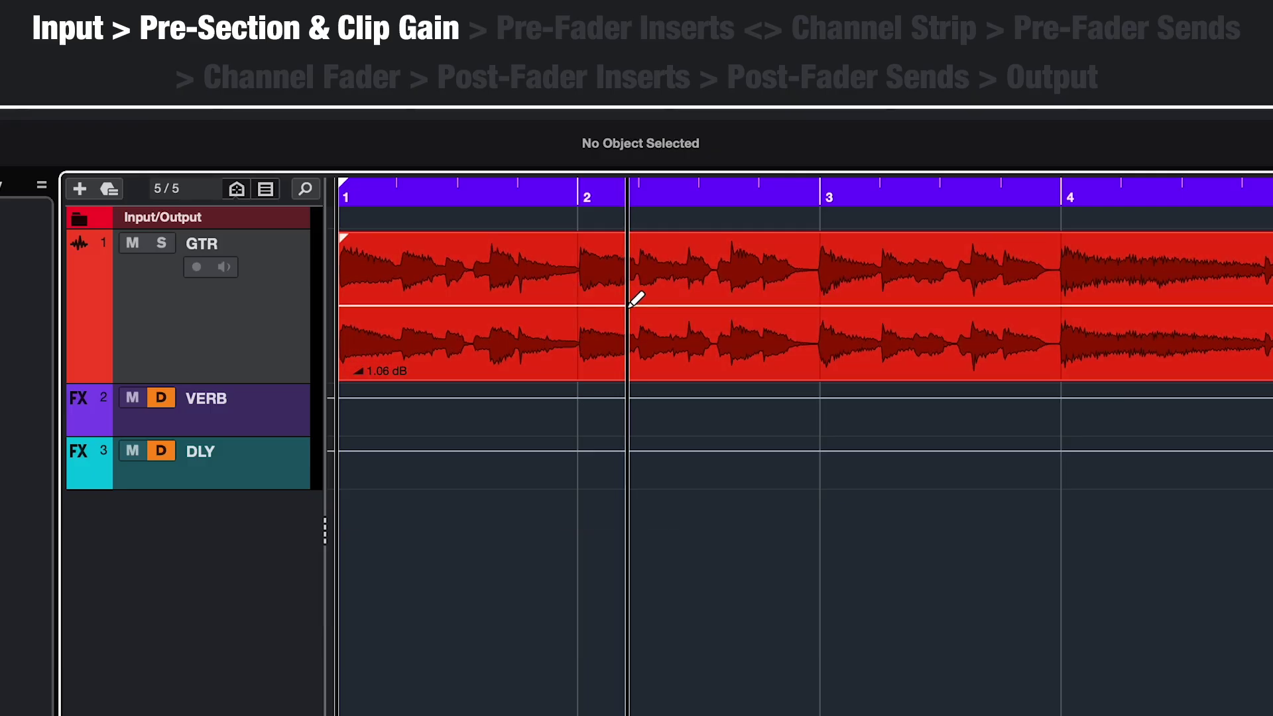
{"action": "left_click", "coordinate": [500, 305]}
{"action": "left_click", "coordinate": [627, 306]}
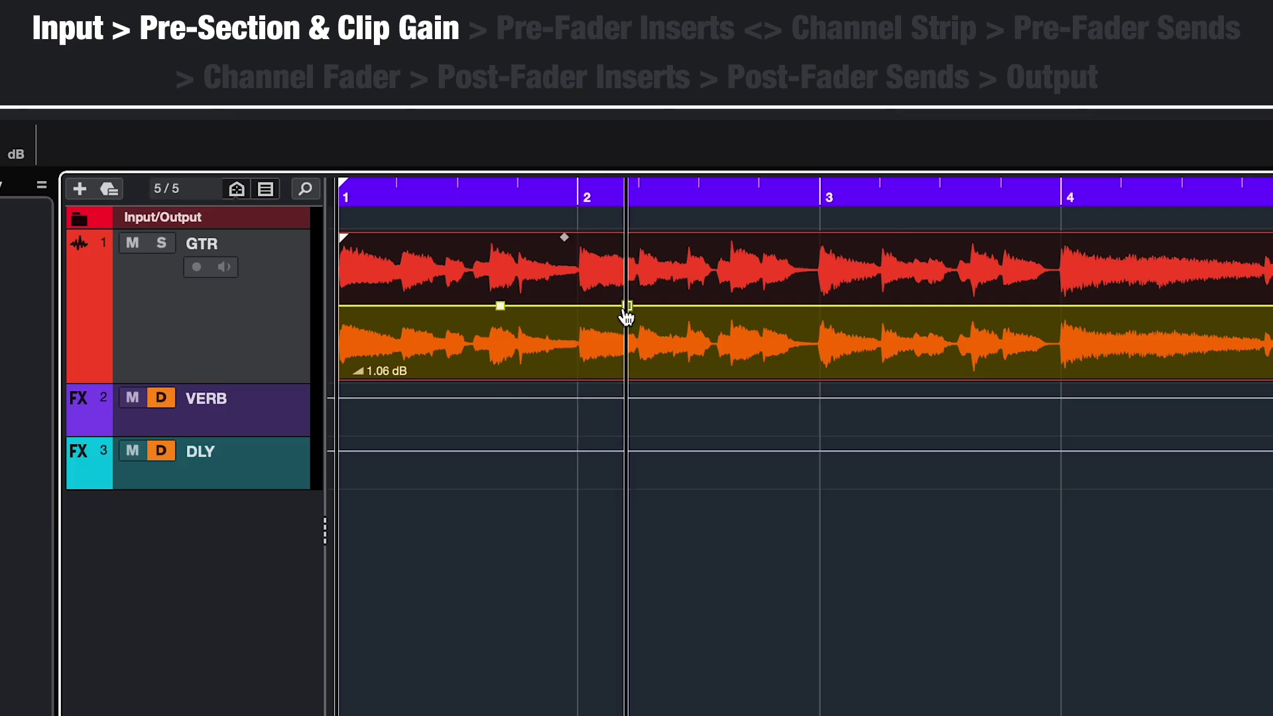
{"action": "left_click_drag", "start_coordinate": [534, 305], "coordinate": [533, 335]}
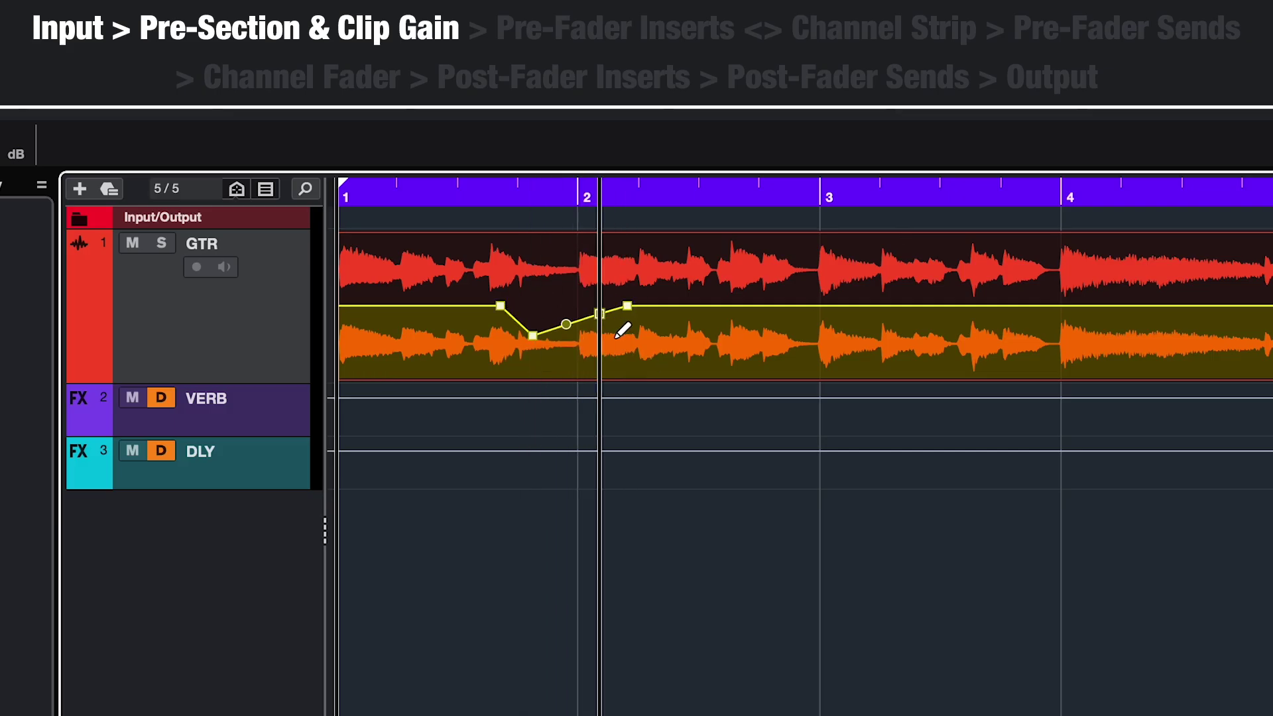
{"action": "left_click_drag", "start_coordinate": [623, 332], "coordinate": [623, 348]}
Step: Lower the clip gain on a short range near bar 3 with the Range tool
{"action": "right_click", "coordinate": [688, 332]}
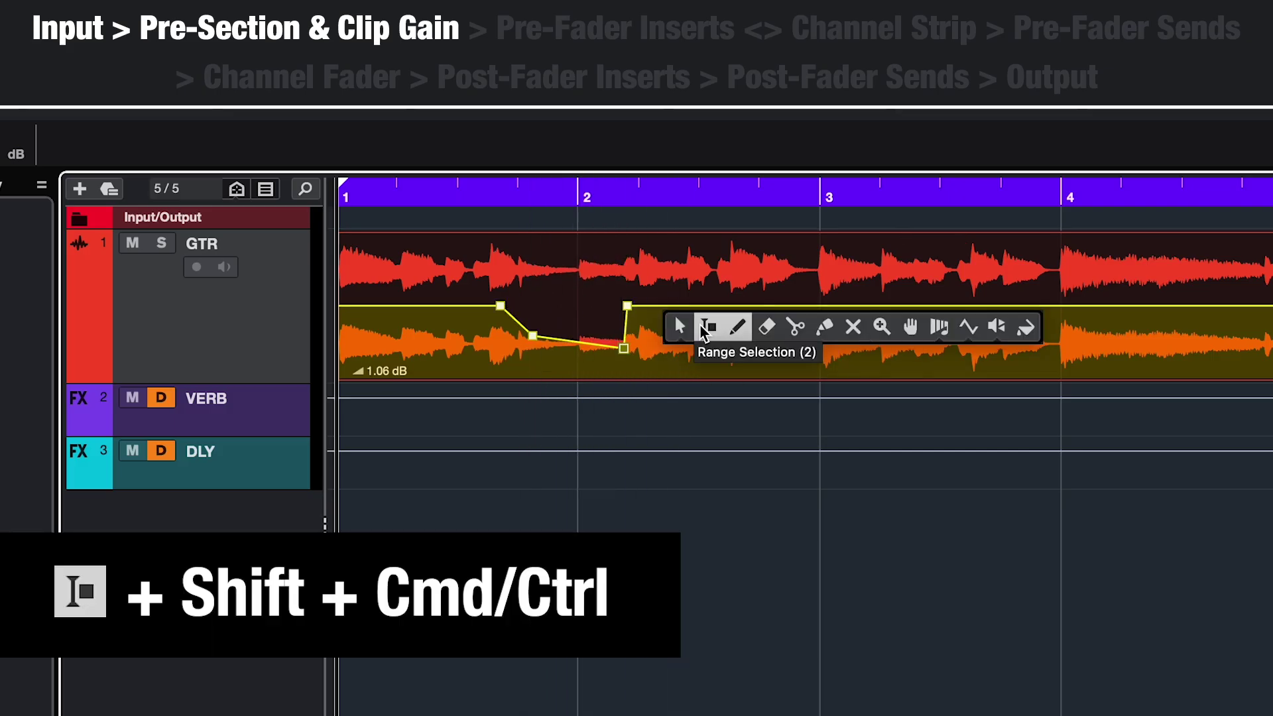
{"action": "left_click", "coordinate": [704, 330]}
{"action": "left_click_drag", "start_coordinate": [729, 292], "coordinate": [761, 291]}
{"action": "mouse_move", "coordinate": [745, 238]}
{"action": "left_mouse_down"}
{"action": "mouse_move", "coordinate": [747, 262]}
{"action": "mouse_move", "coordinate": [877, 272]}
{"action": "mouse_move", "coordinate": [849, 265]}
{"action": "left_mouse_up"}
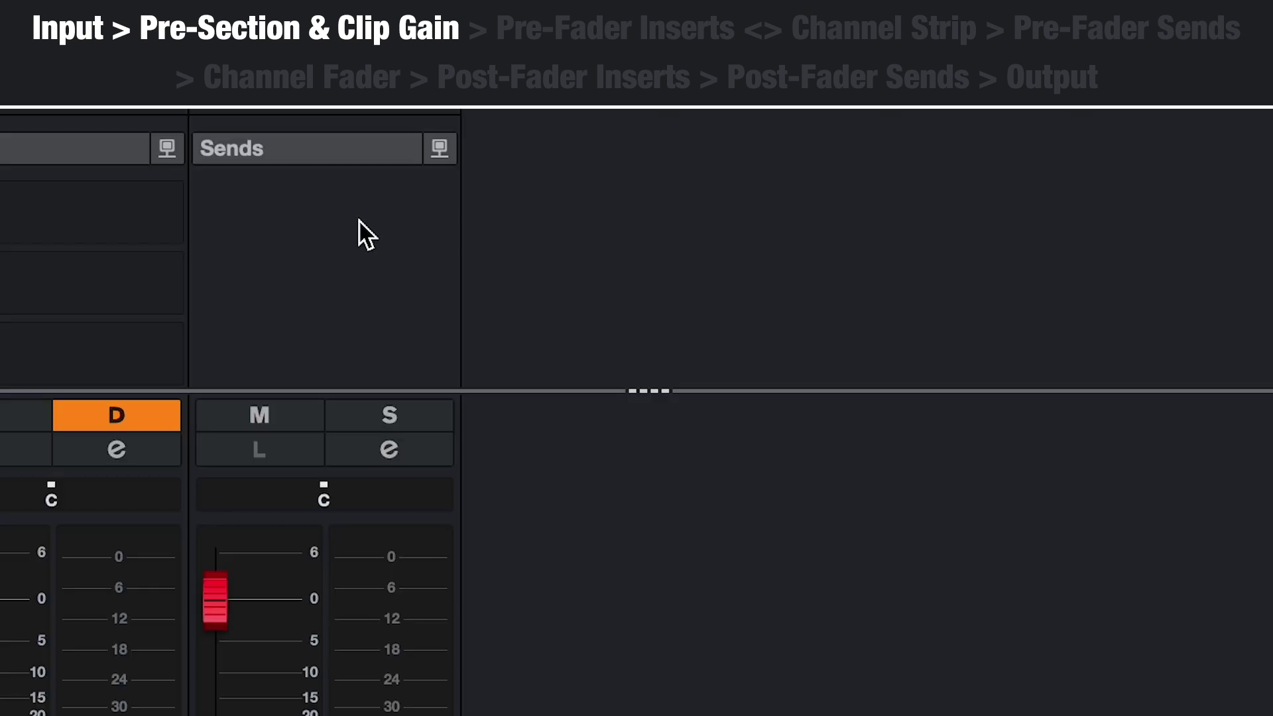
Step: Enable the Pre section in the MixConsole through Set up Sections
{"action": "right_click", "coordinate": [358, 229]}
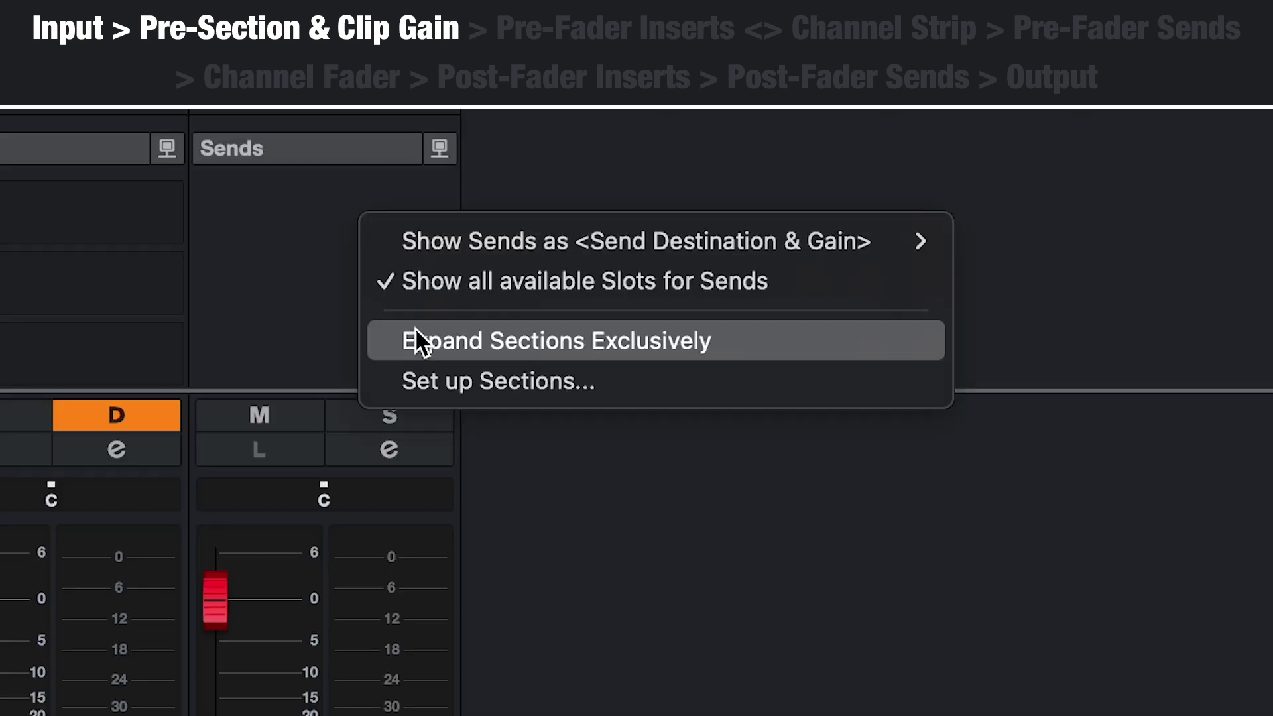
{"action": "left_click", "coordinate": [418, 382]}
{"action": "left_click", "coordinate": [402, 266]}
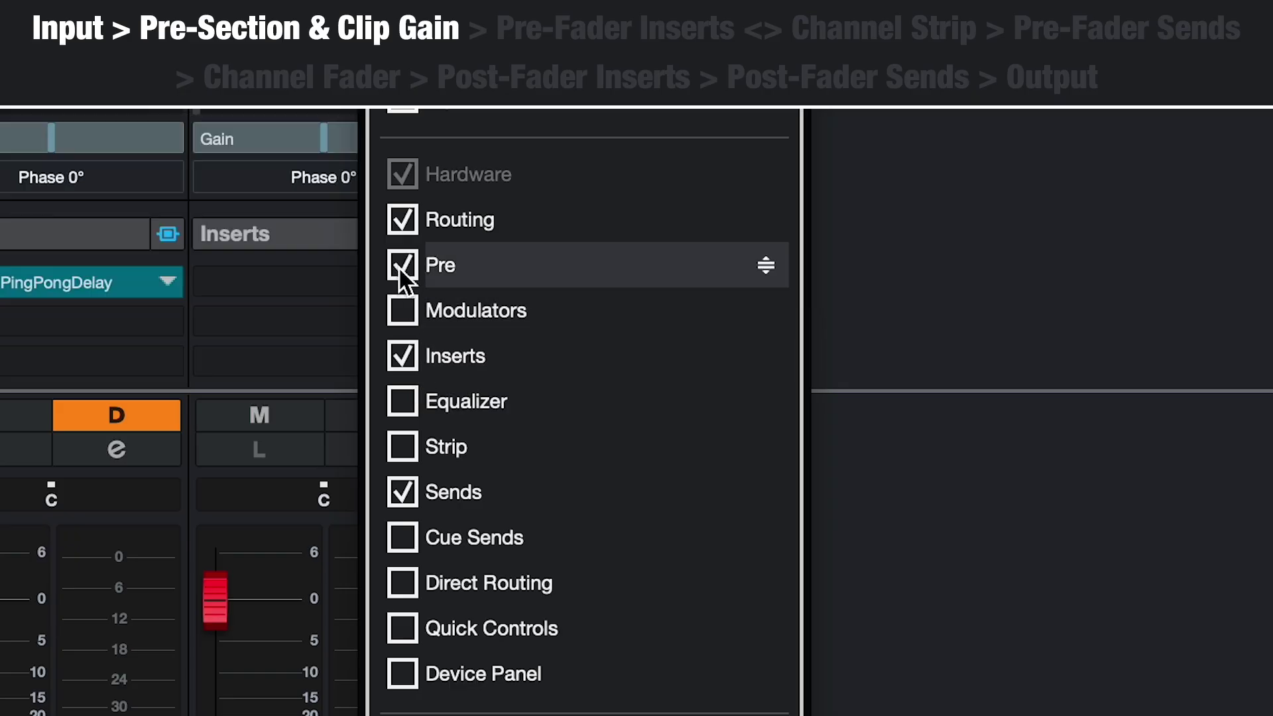
Step: Turn the GTR Pre input gain down
{"action": "scroll", "coordinate": [439, 356], "scroll_direction": "down", "scroll_amount": 10}
{"action": "scroll", "coordinate": [439, 356], "scroll_direction": "down", "scroll_amount": 1}
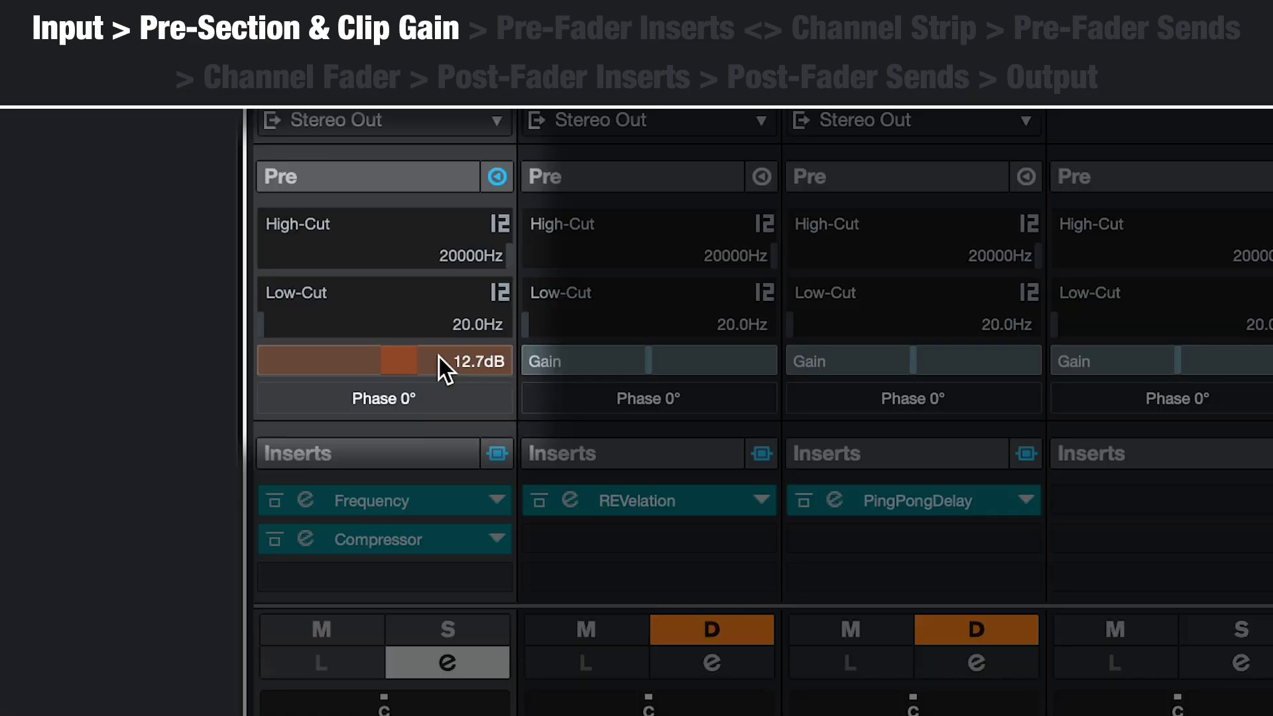
{"action": "scroll", "coordinate": [439, 356], "scroll_direction": "up", "scroll_amount": 2}
{"action": "scroll", "coordinate": [439, 356], "scroll_direction": "down", "scroll_amount": 6}
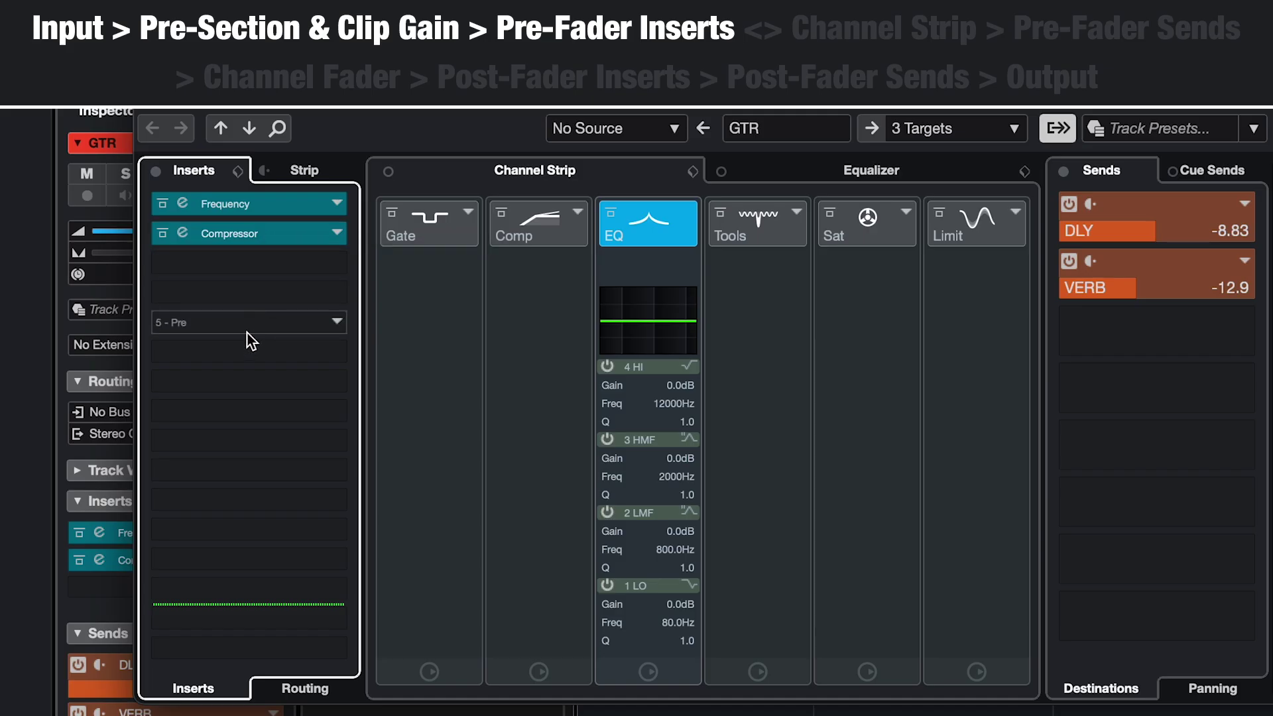
Step: Move the Frequency and Compressor inserts down one slot, leaving the top slot empty
{"action": "mouse_move", "coordinate": [278, 233]}
{"action": "left_mouse_down"}
{"action": "mouse_move", "coordinate": [281, 204]}
{"action": "mouse_move", "coordinate": [279, 252]}
{"action": "left_mouse_up"}
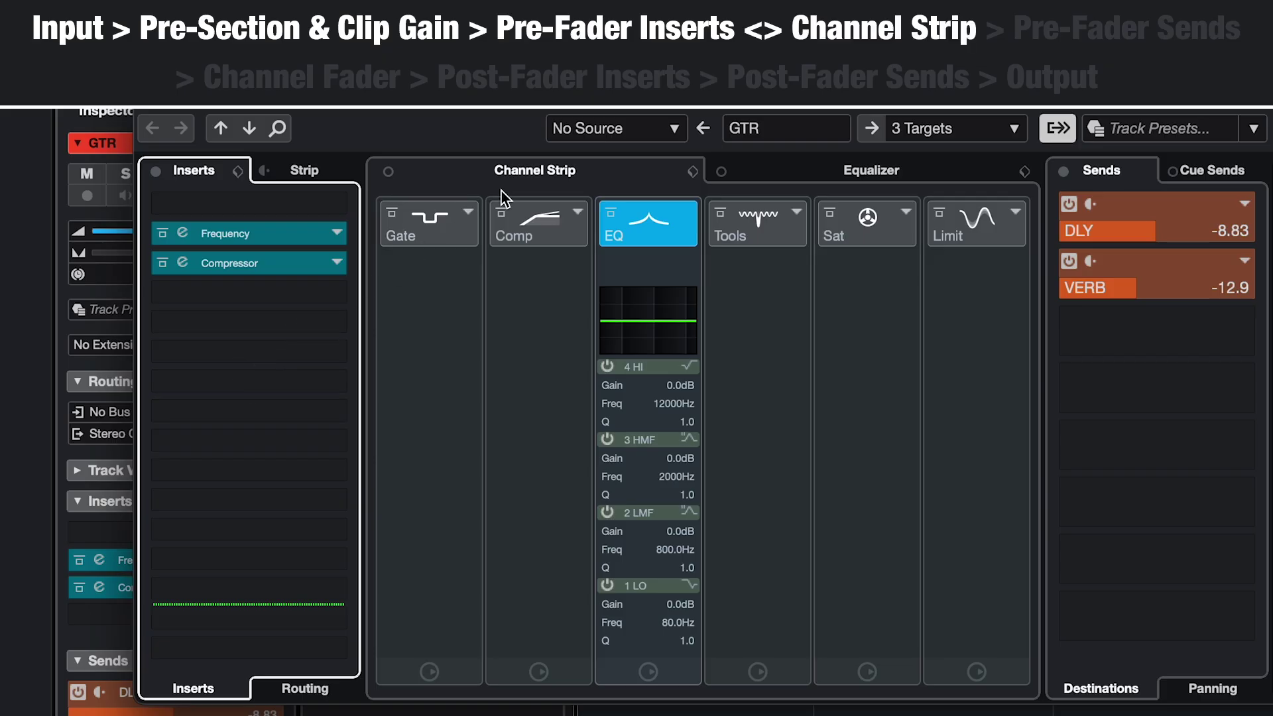
Step: Reorder the channel strip: Magneto II saturation before EQ, Tube Comp after Tools
{"action": "left_click", "coordinate": [536, 178]}
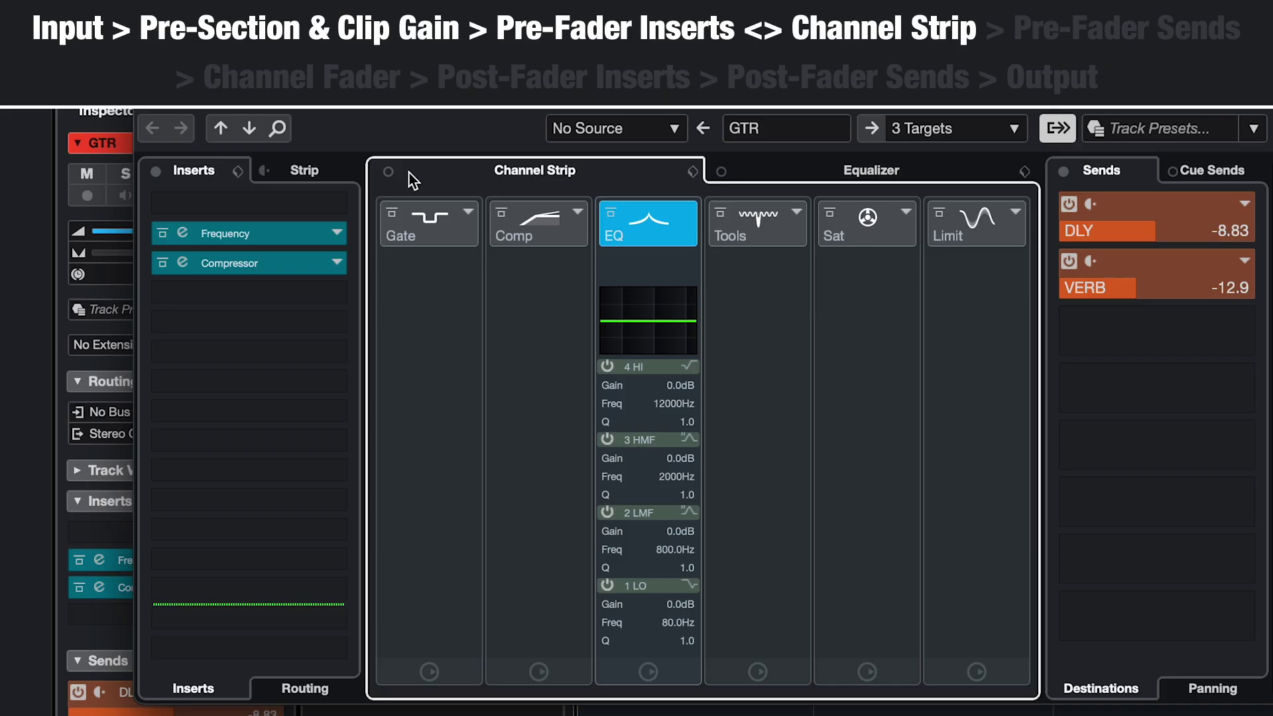
{"action": "left_click", "coordinate": [265, 174]}
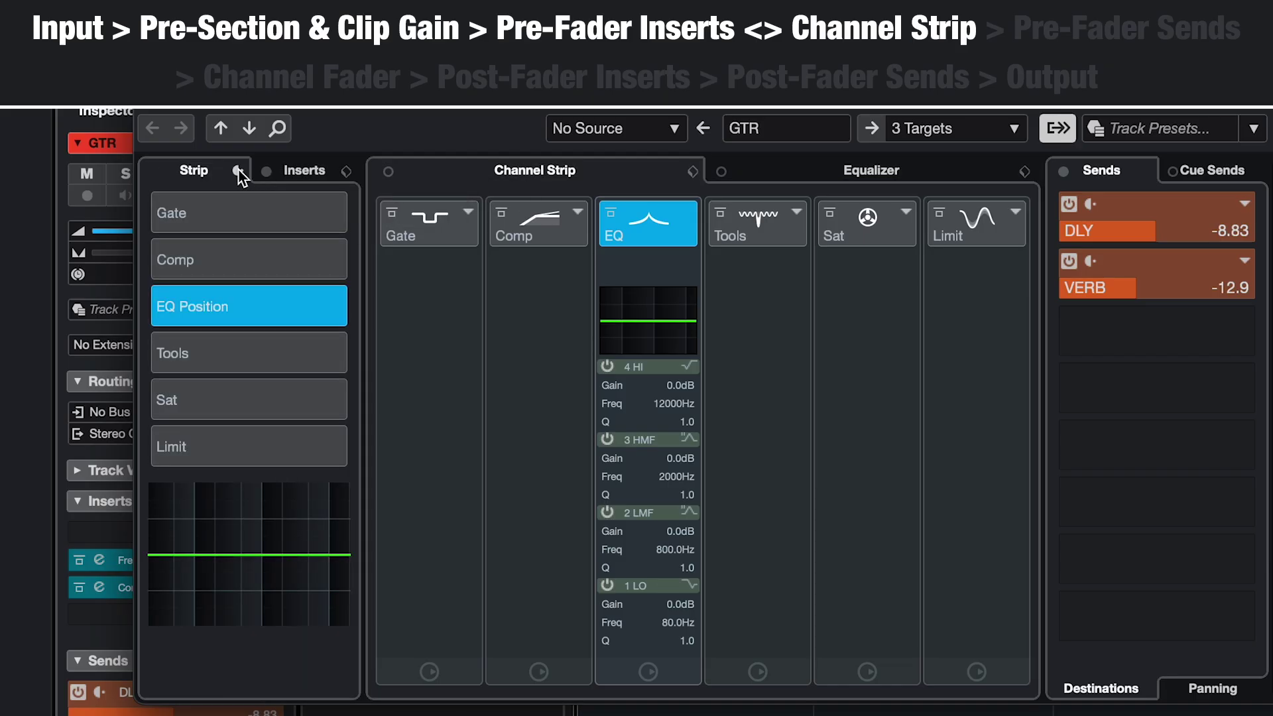
{"action": "left_click", "coordinate": [238, 173]}
{"action": "left_click", "coordinate": [450, 176]}
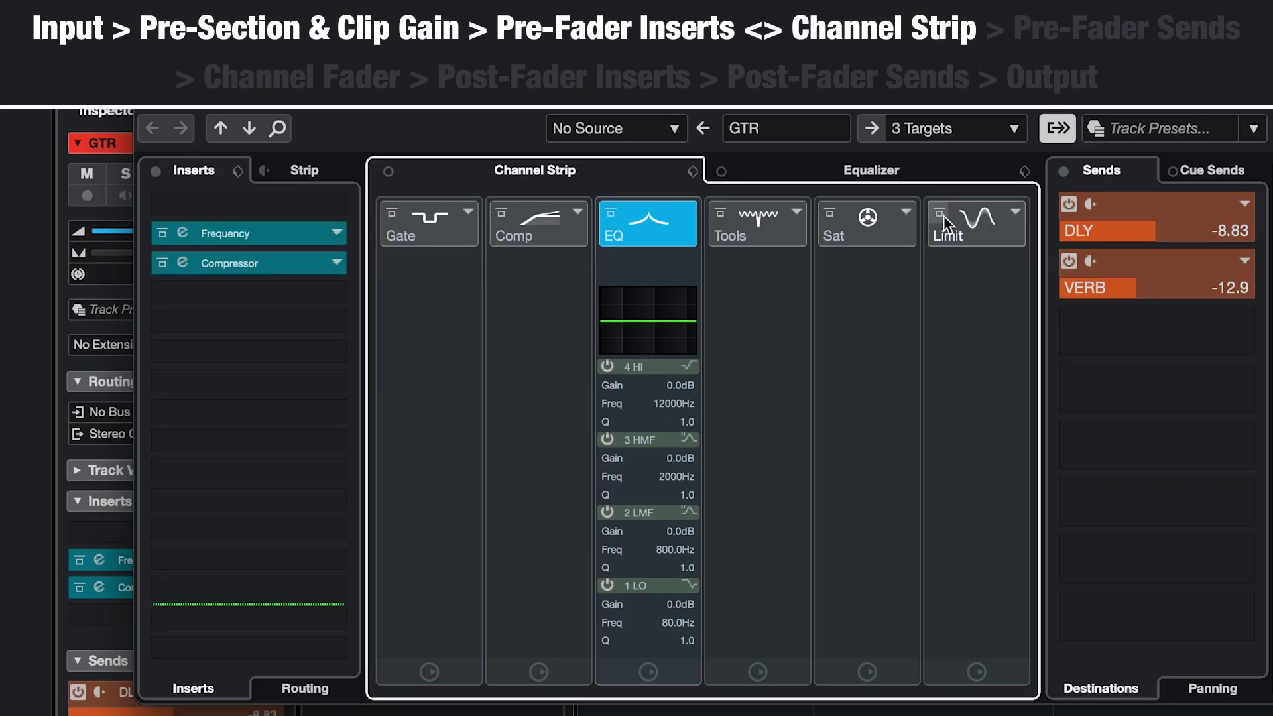
{"action": "left_click_drag", "start_coordinate": [882, 233], "coordinate": [648, 244]}
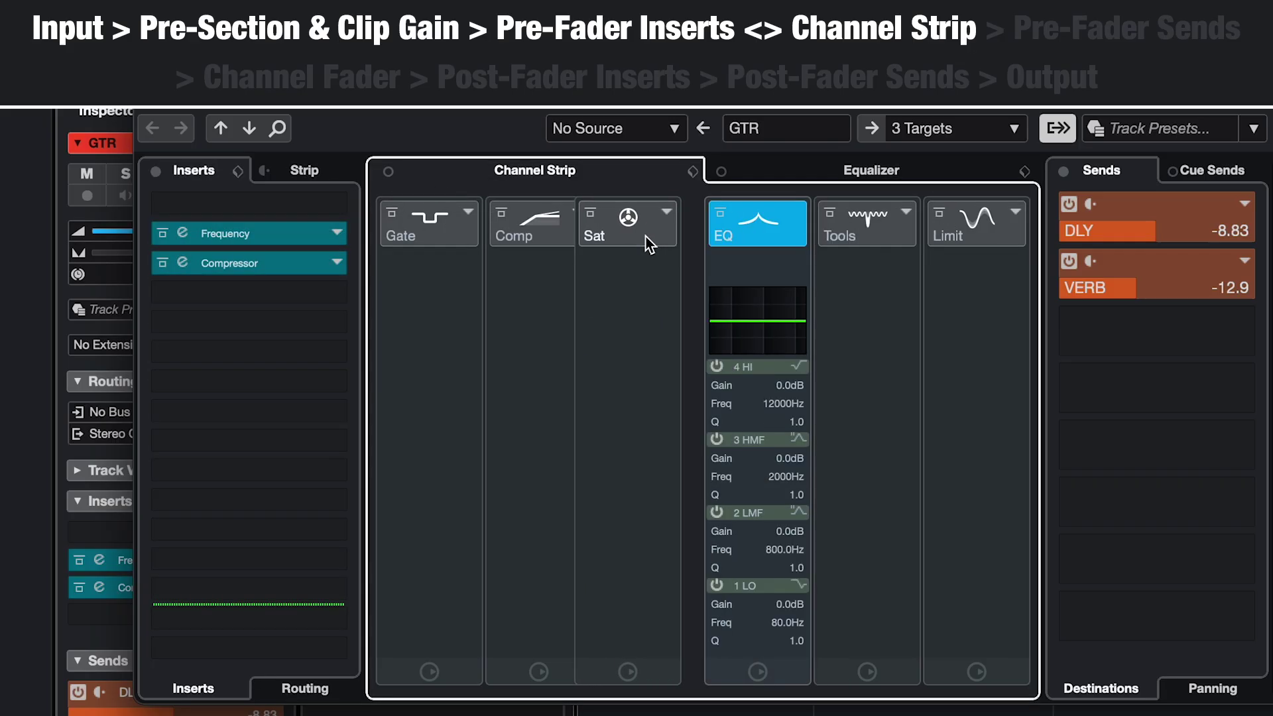
{"action": "left_click_drag", "start_coordinate": [540, 235], "coordinate": [900, 234]}
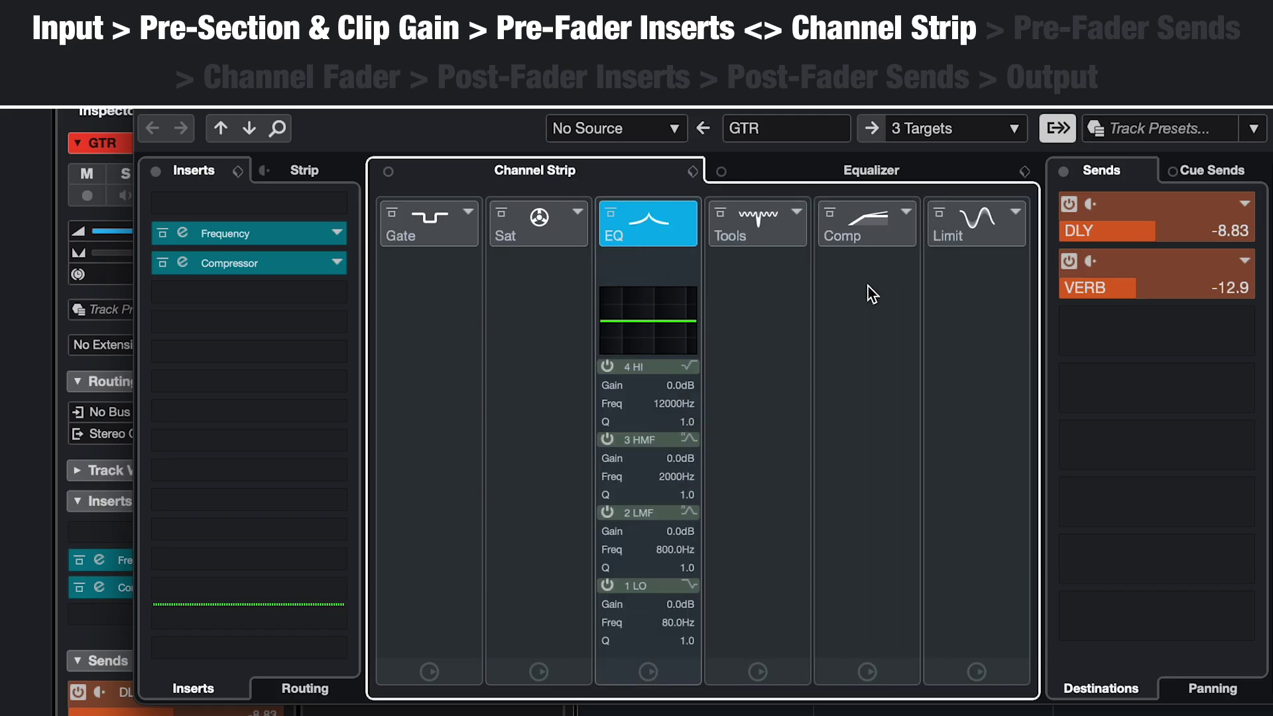
Step: Switch on the Tube Comp, Magneto II saturation and Noise Gate modules
{"action": "left_click", "coordinate": [861, 235]}
{"action": "left_click", "coordinate": [507, 237]}
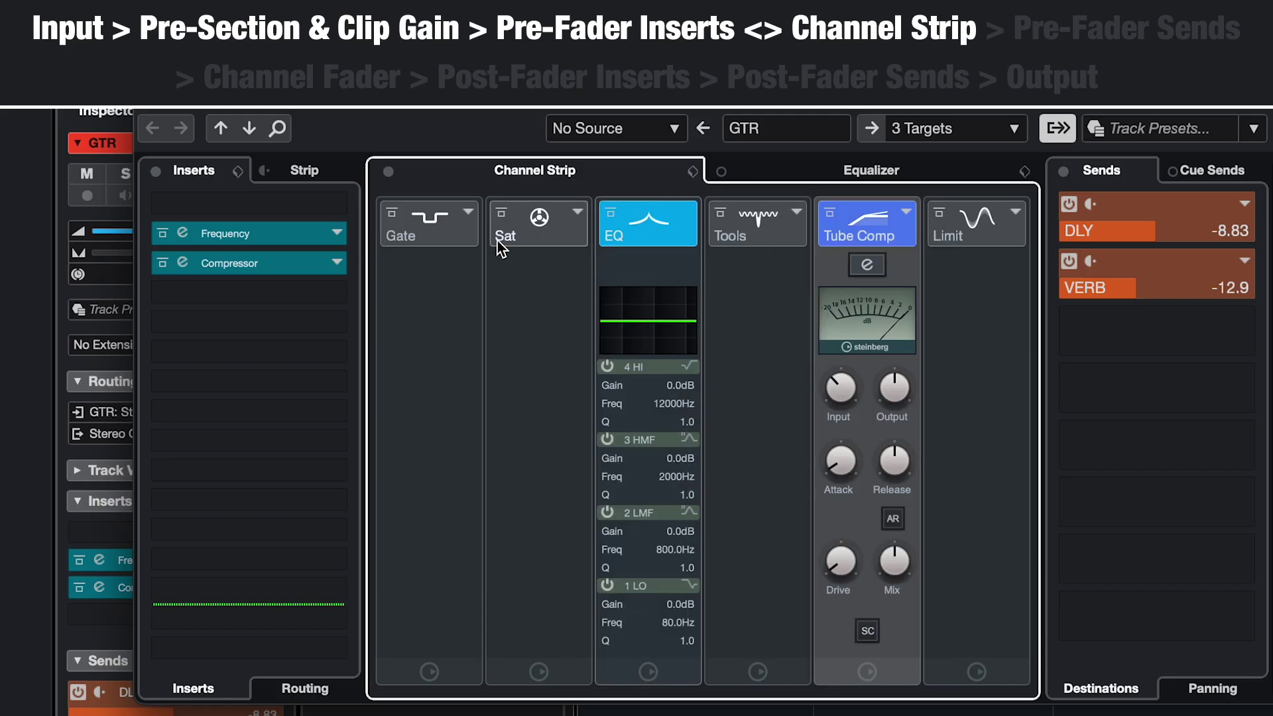
{"action": "left_click", "coordinate": [405, 237]}
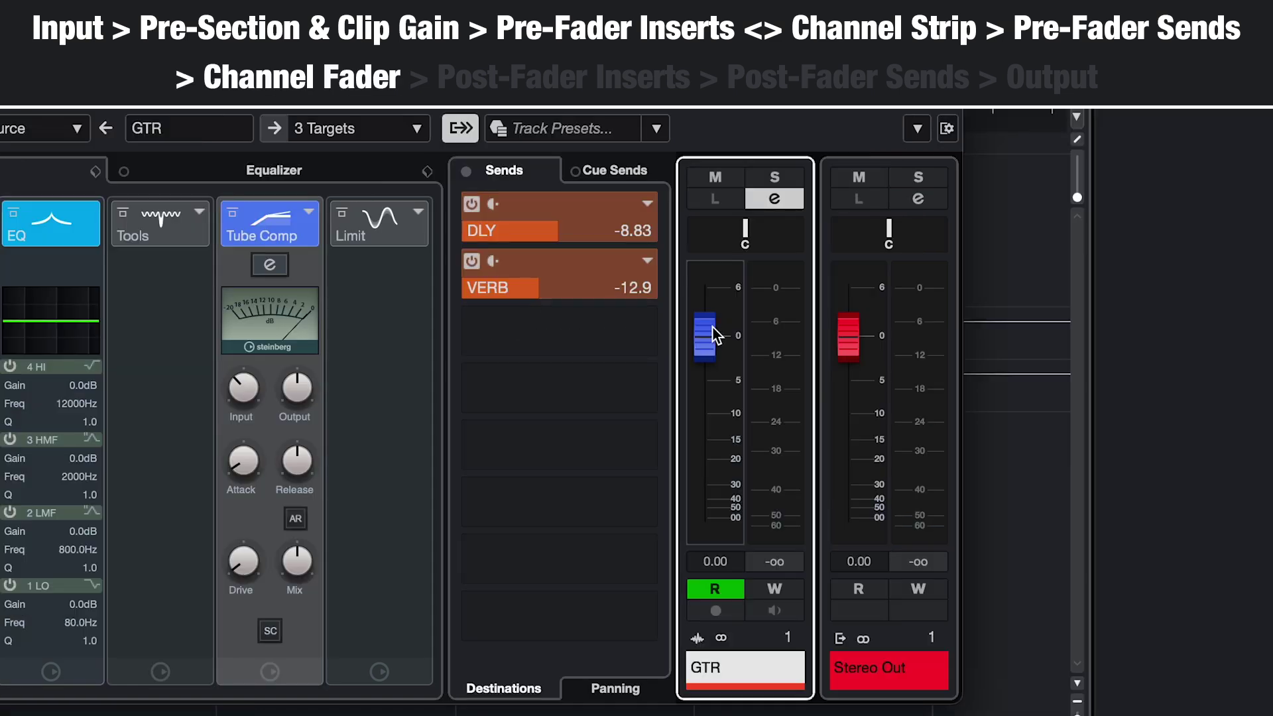
{"action": "key", "text": "space"}
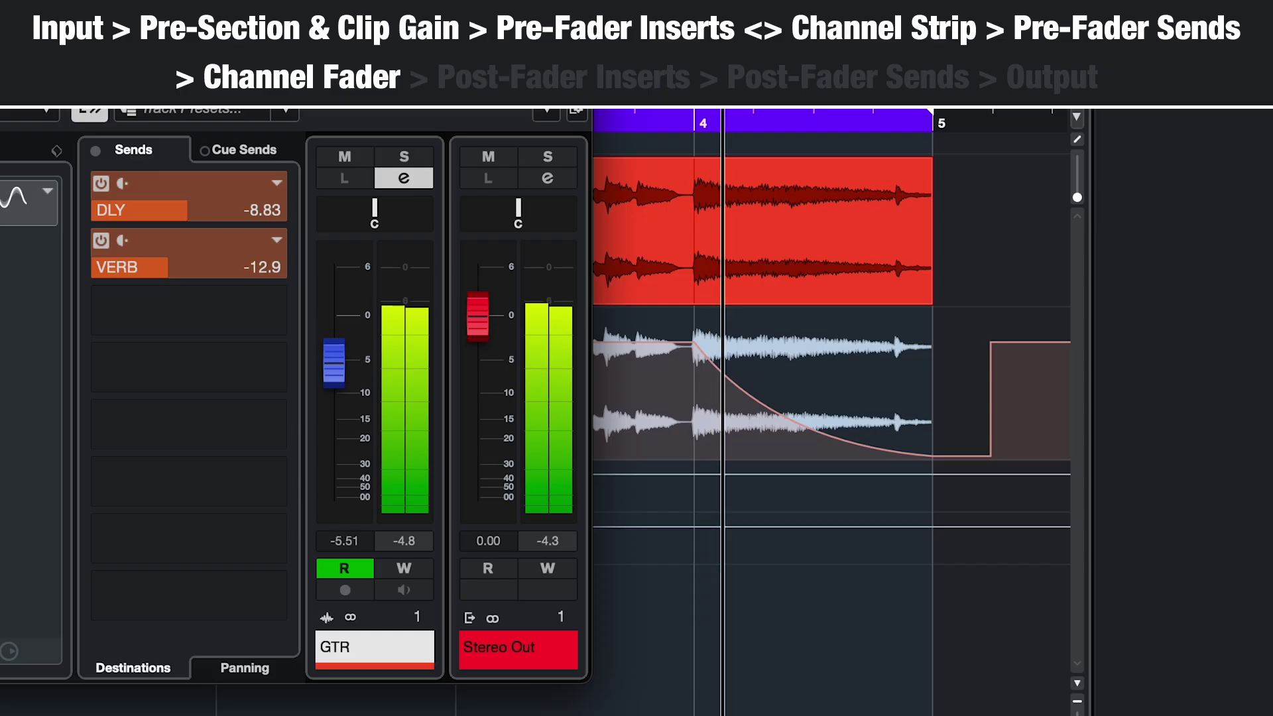
{"action": "key", "text": "space"}
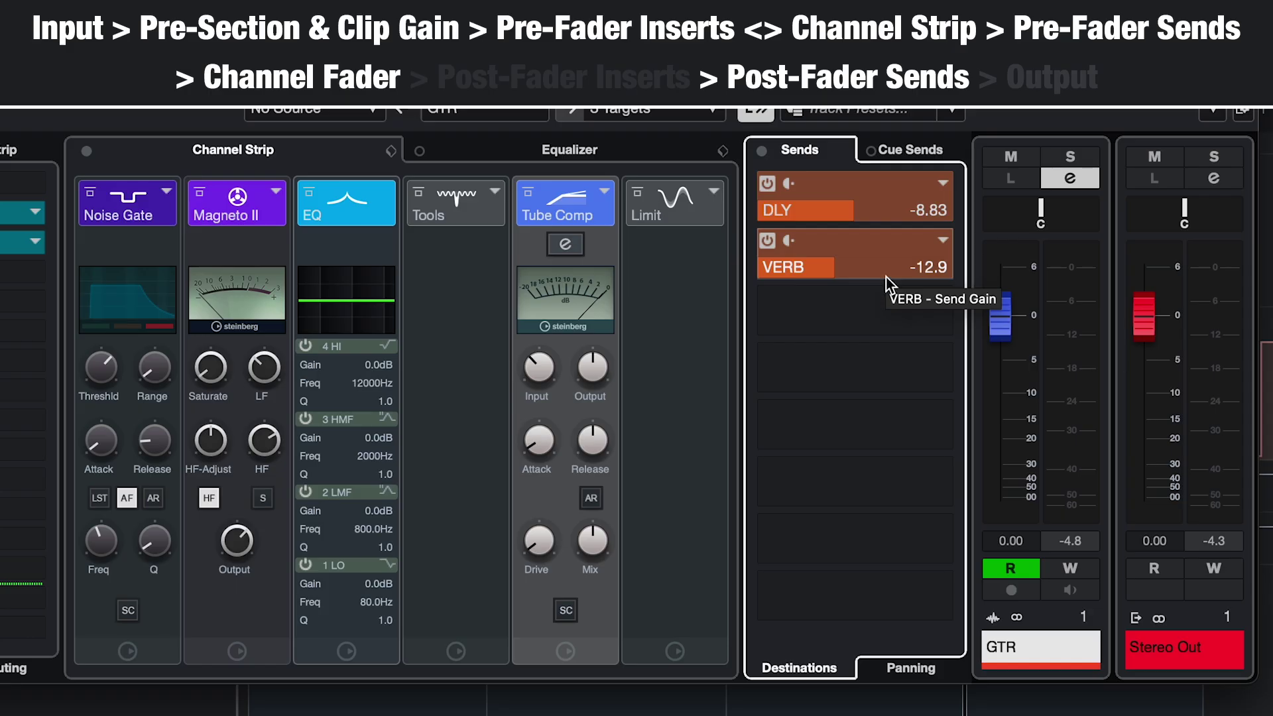
{"action": "mouse_move", "coordinate": [854, 312]}
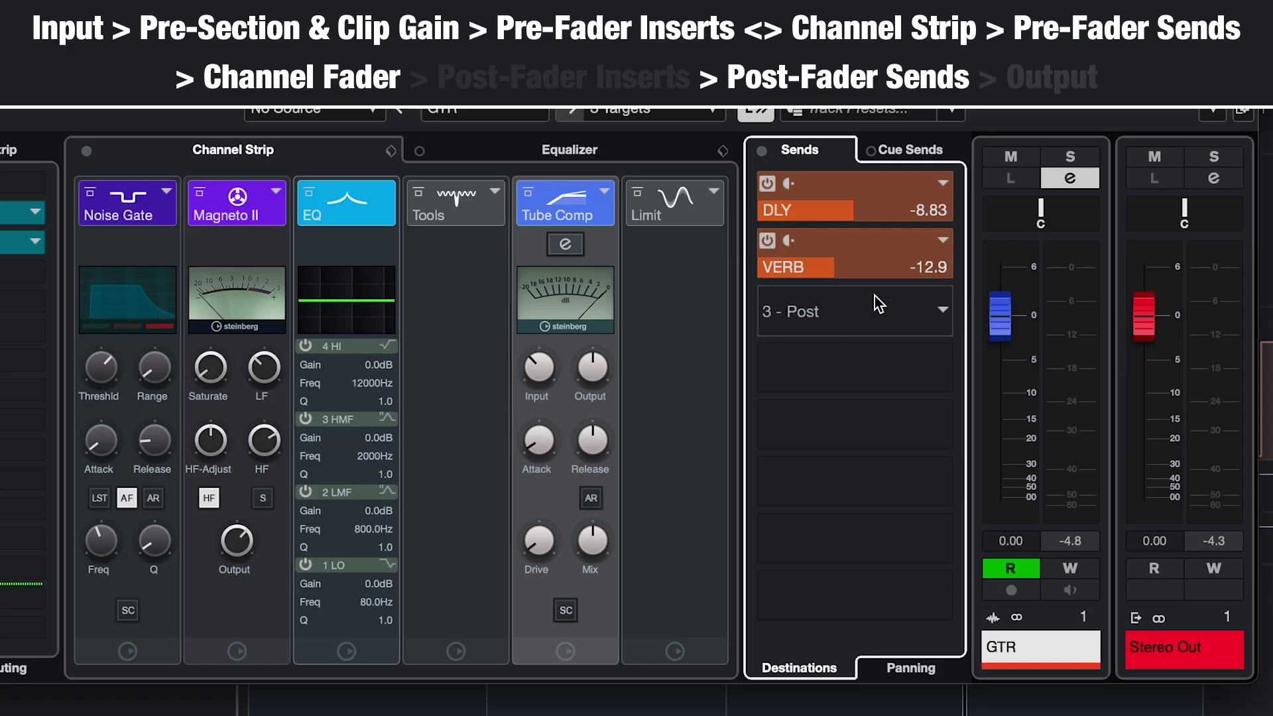
{"action": "left_click", "coordinate": [788, 242]}
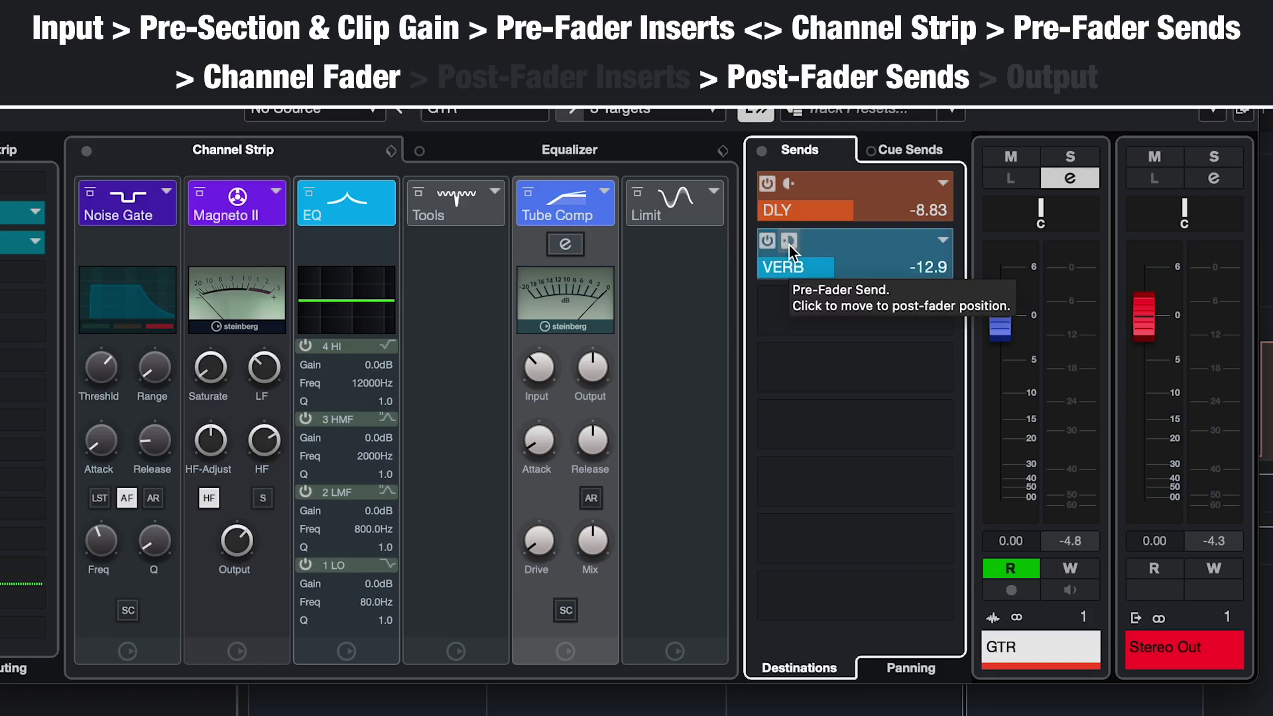
{"action": "left_click", "coordinate": [788, 242]}
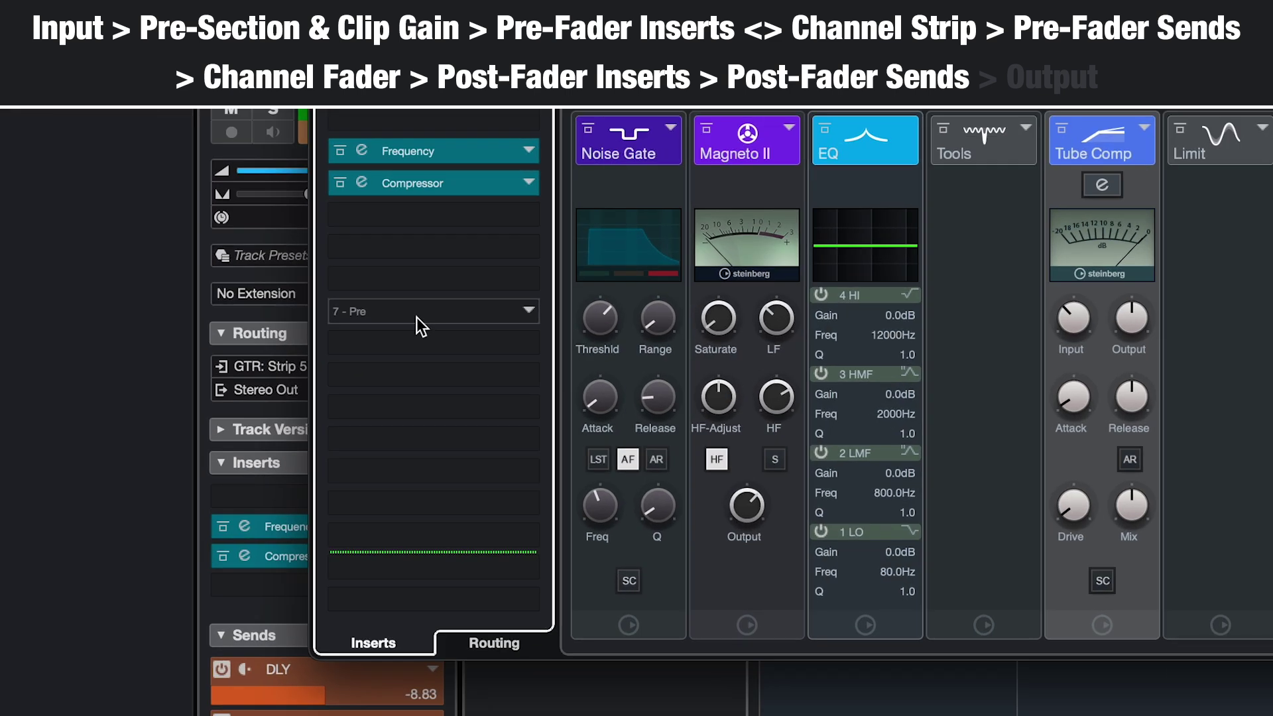
Step: Move the Pre insert divider below the last slot so both inserts are pre-fader
{"action": "mouse_move", "coordinate": [418, 317]}
{"action": "left_mouse_down"}
{"action": "mouse_move", "coordinate": [511, 534]}
{"action": "mouse_move", "coordinate": [472, 560]}
{"action": "mouse_move", "coordinate": [419, 551]}
{"action": "mouse_move", "coordinate": [420, 369]}
{"action": "mouse_move", "coordinate": [426, 475]}
{"action": "left_mouse_up"}
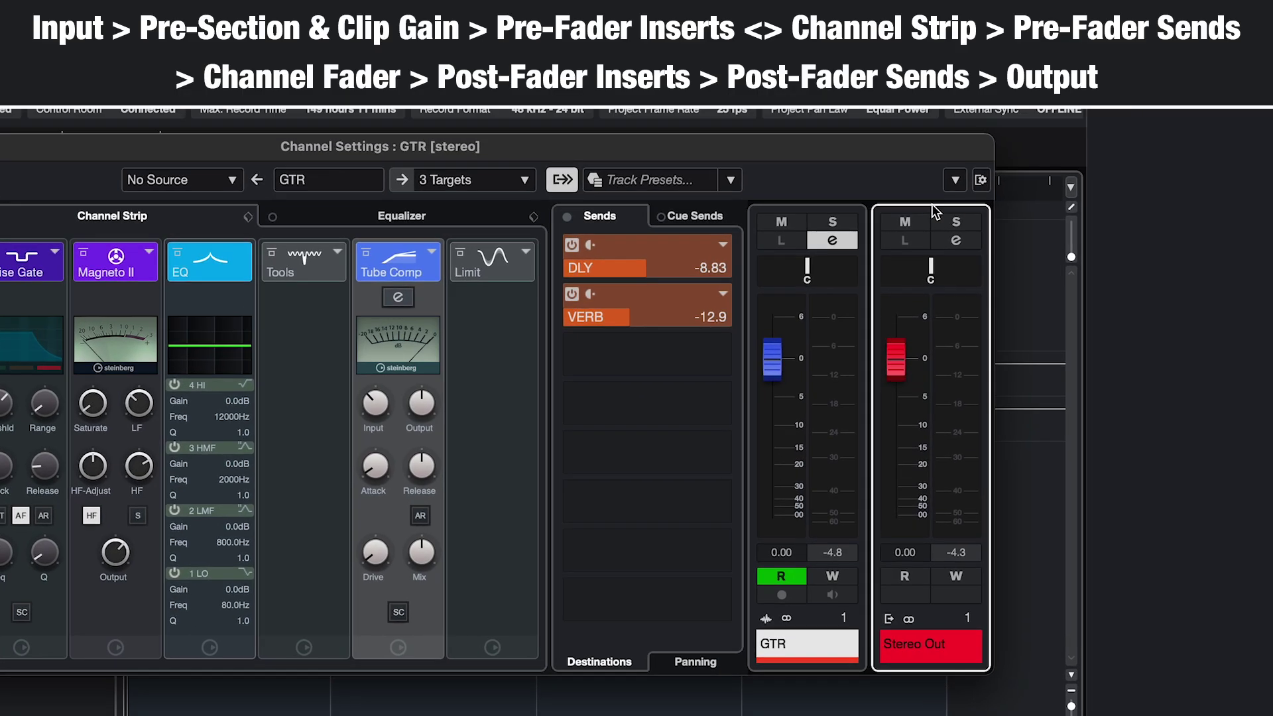
Step: Add the Direct Routing panel to the GTR channel settings with Stereo Out active
{"action": "left_click", "coordinate": [980, 183]}
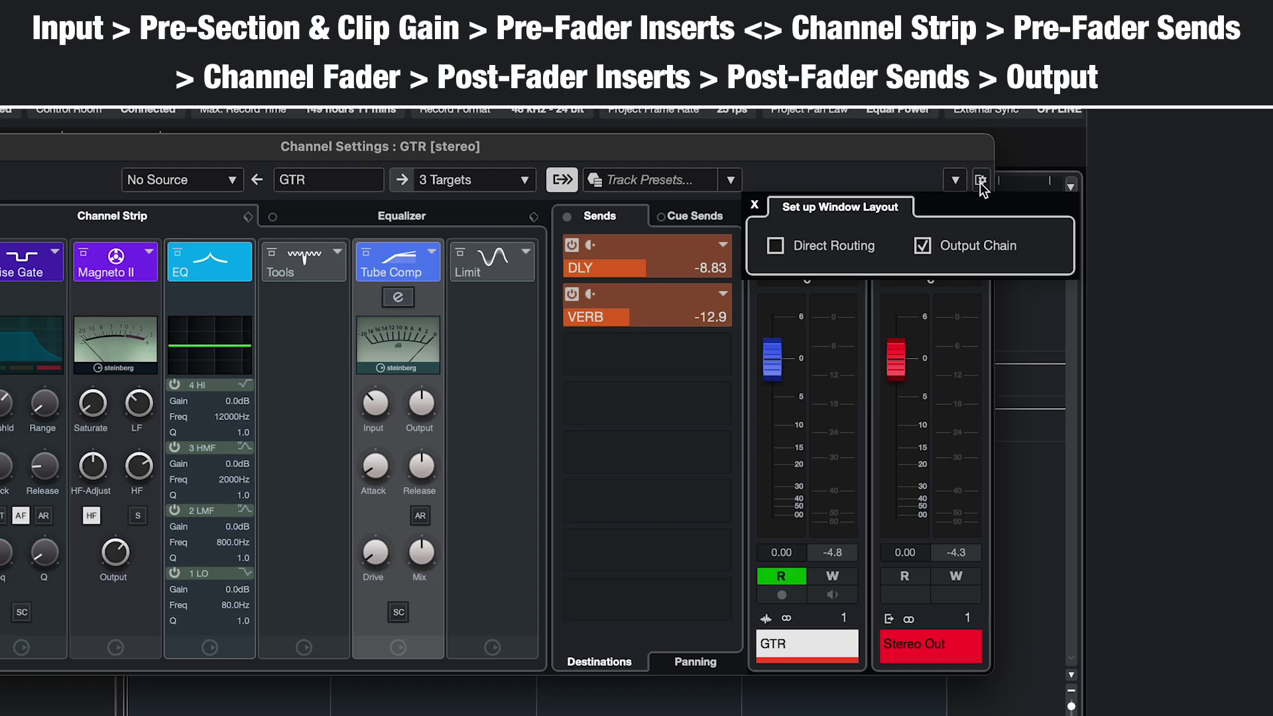
{"action": "left_click", "coordinate": [844, 243]}
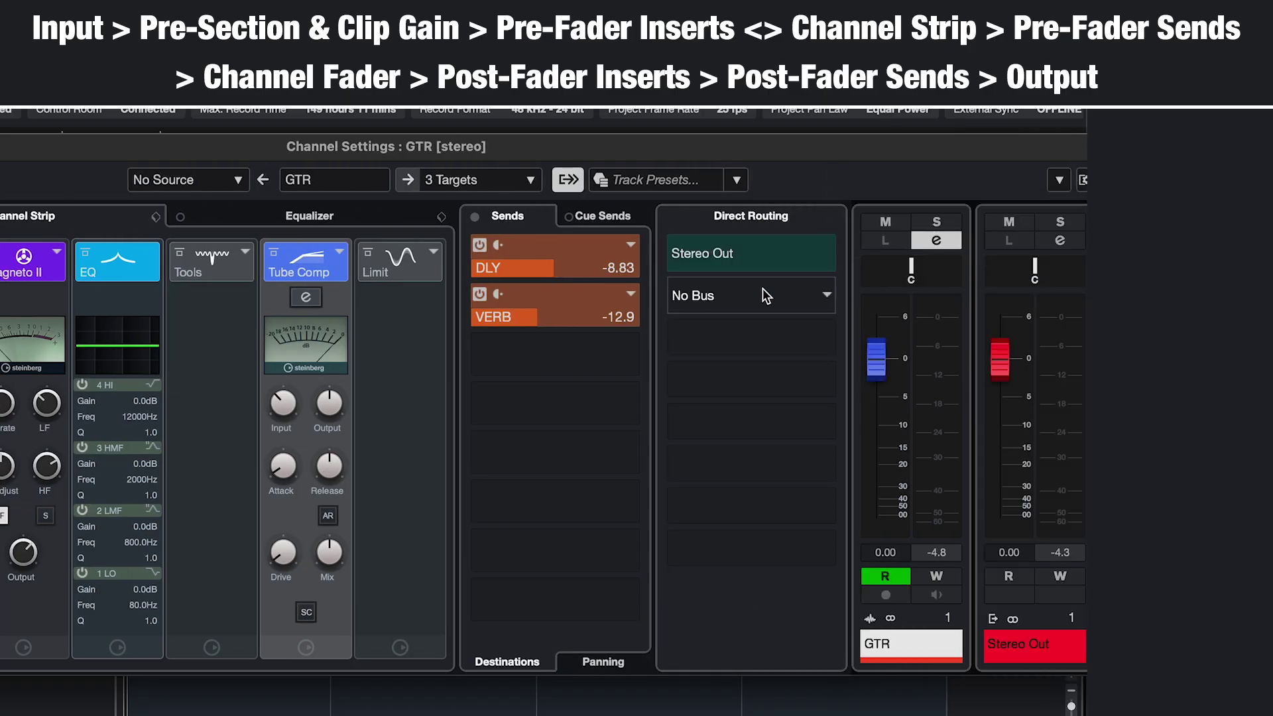
{"action": "left_click", "coordinate": [763, 291]}
{"action": "left_click", "coordinate": [757, 260]}
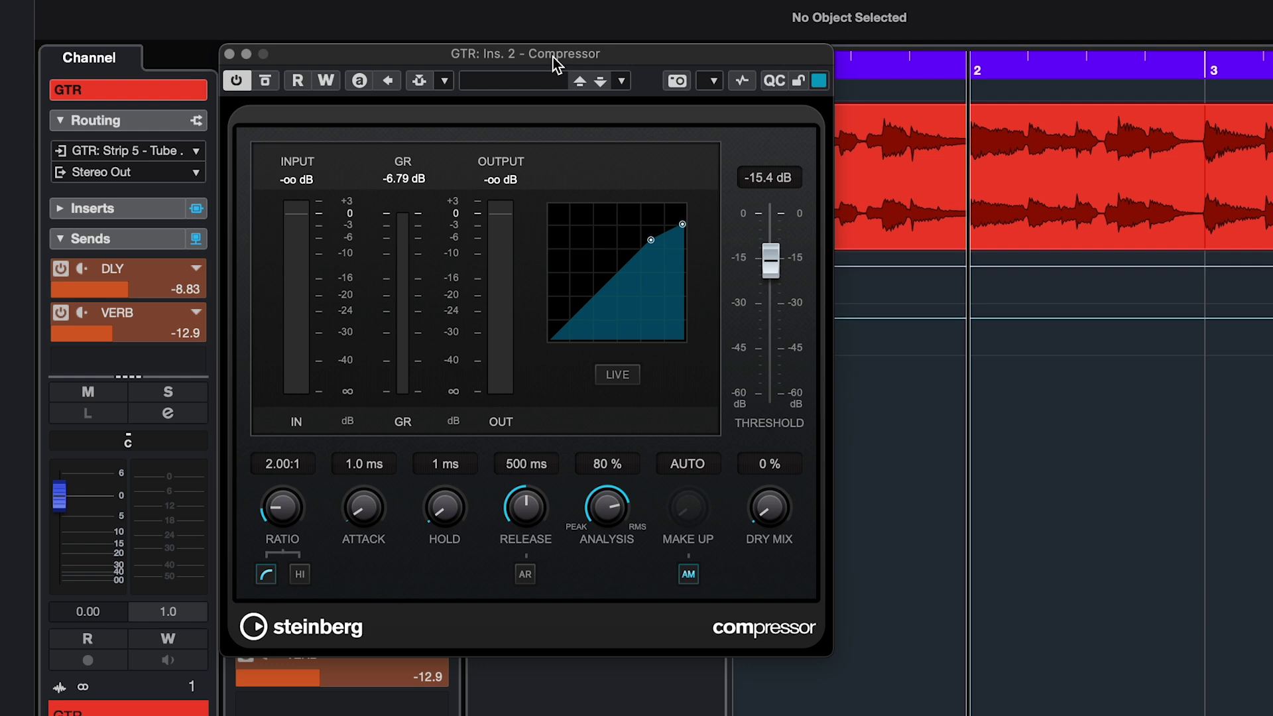
Step: Play the guitar through the compressor, raise the GTR fader, then reset it to 0.00
{"action": "key", "text": "space"}
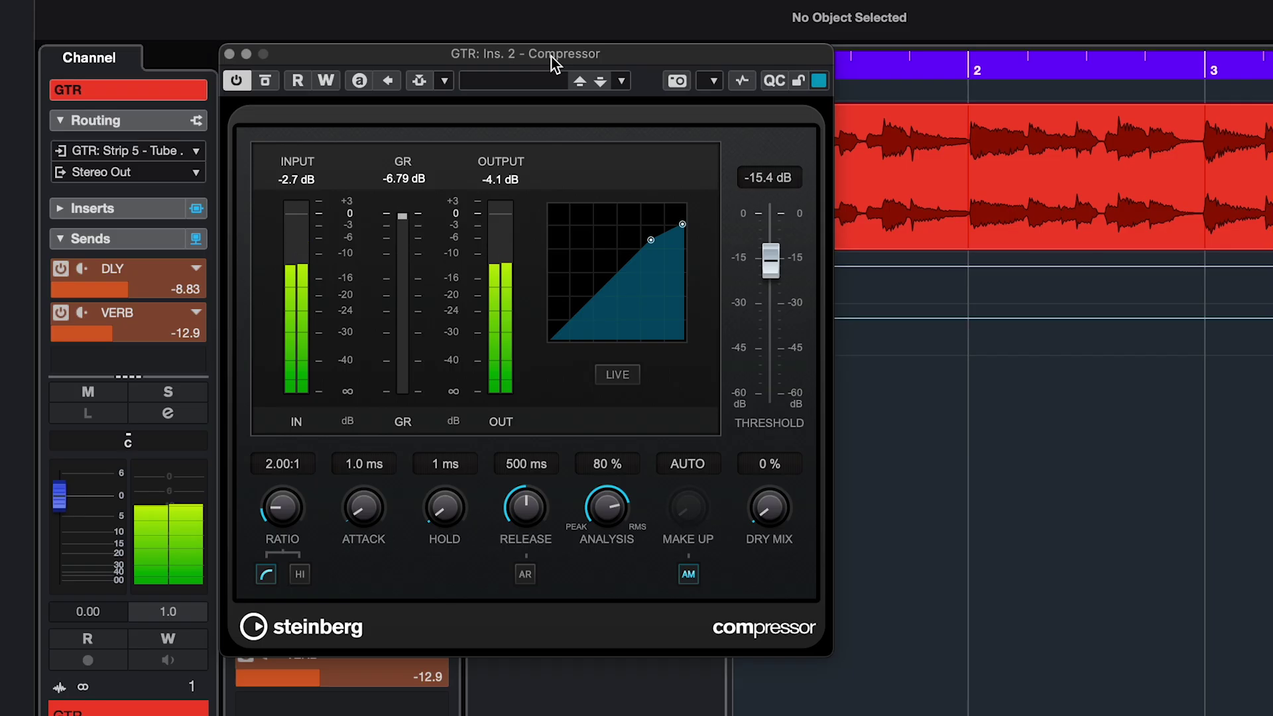
{"action": "key", "text": "space"}
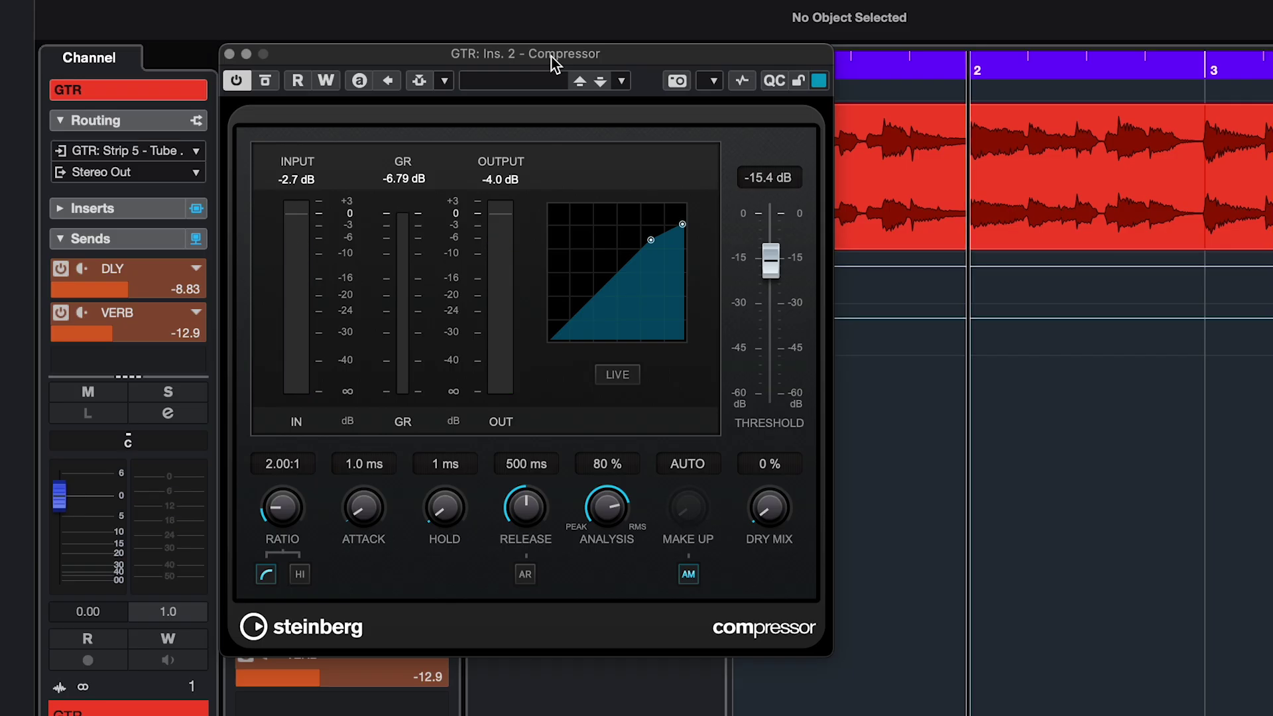
{"action": "left_click_drag", "start_coordinate": [59, 501], "coordinate": [61, 479]}
{"action": "key", "text": "space"}
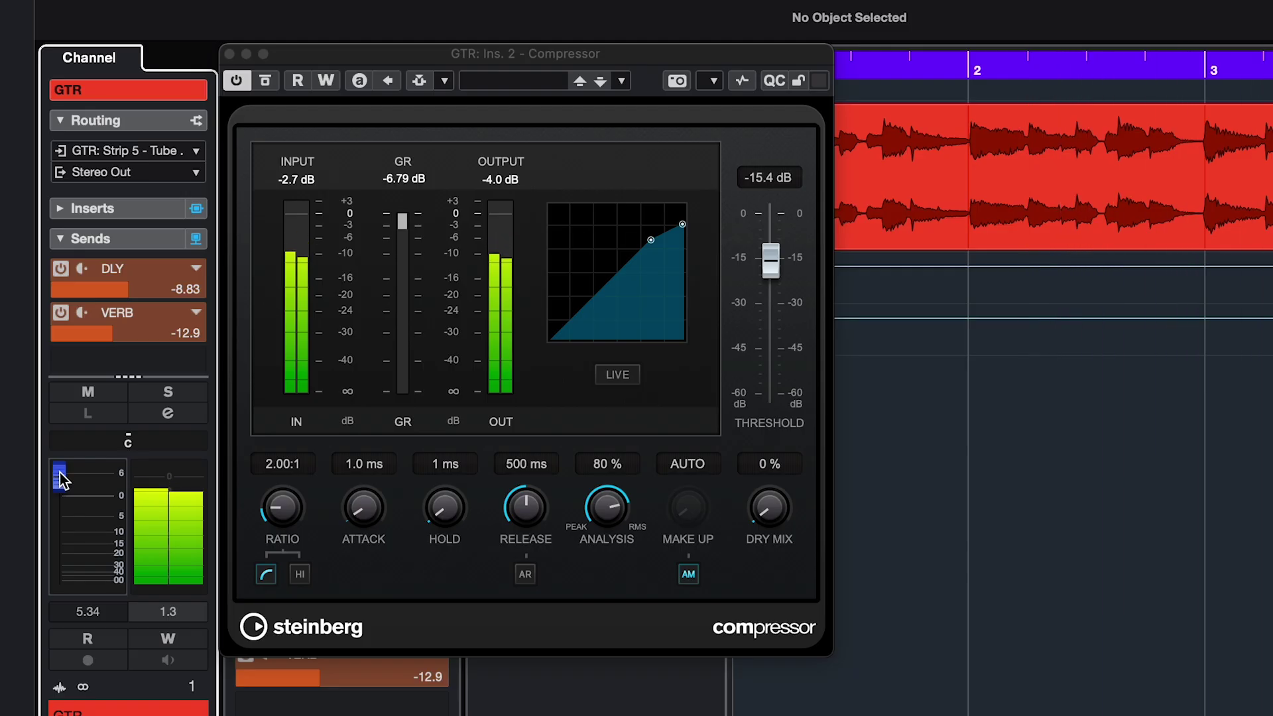
{"action": "left_click_drag", "start_coordinate": [60, 479], "coordinate": [61, 498]}
{"action": "key", "text": "space"}
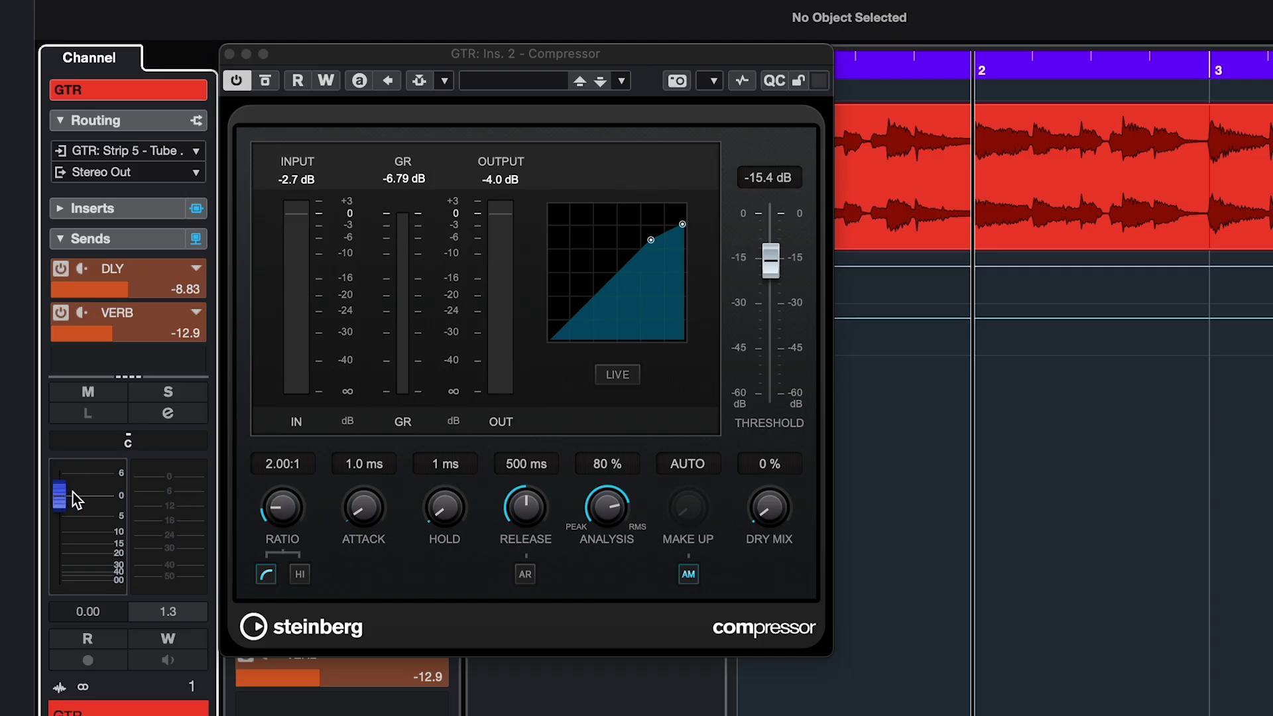
Step: Raise the guitar event's clip gain and play it back
{"action": "left_click_drag", "start_coordinate": [1105, 206], "coordinate": [1104, 164]}
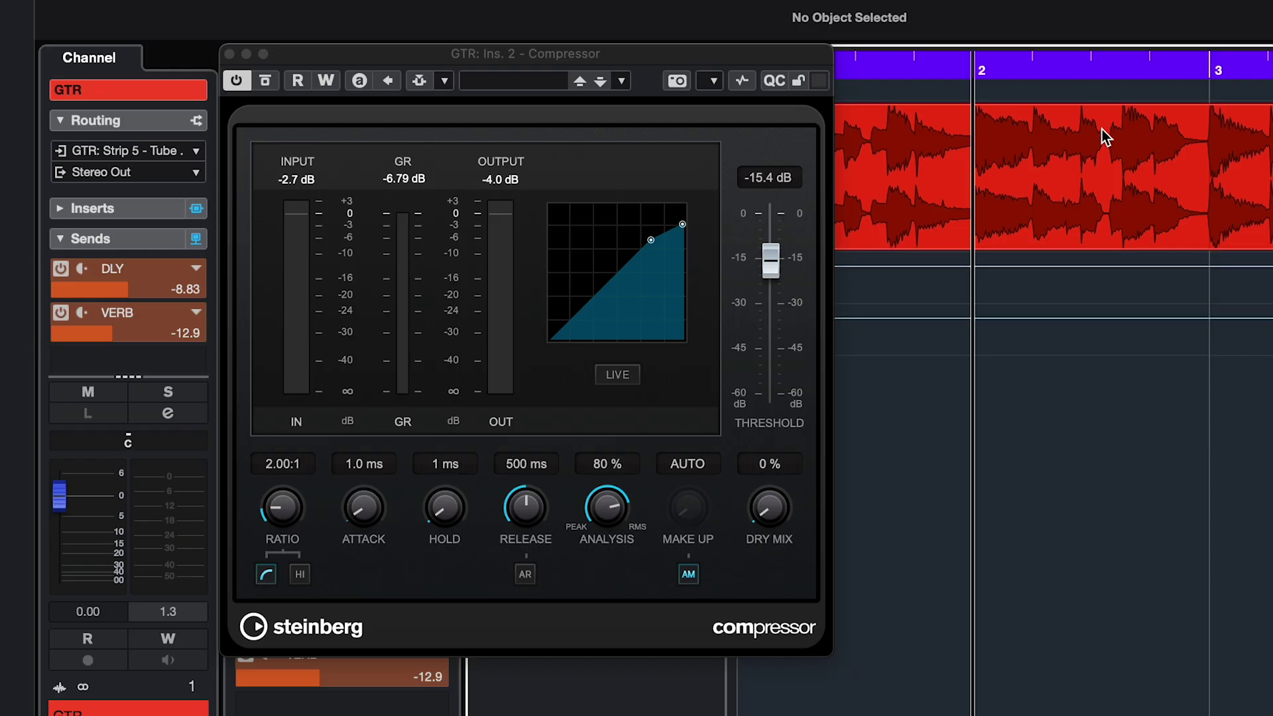
{"action": "key", "text": "space"}
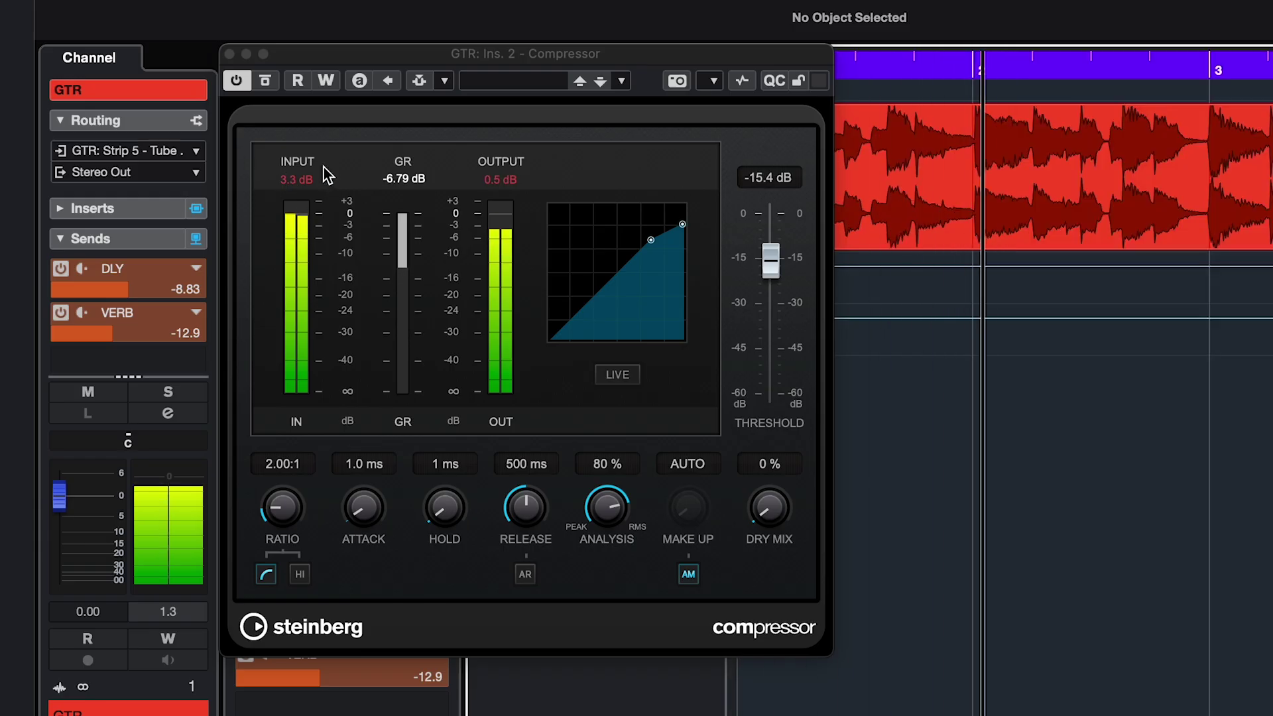
{"action": "key", "text": "space"}
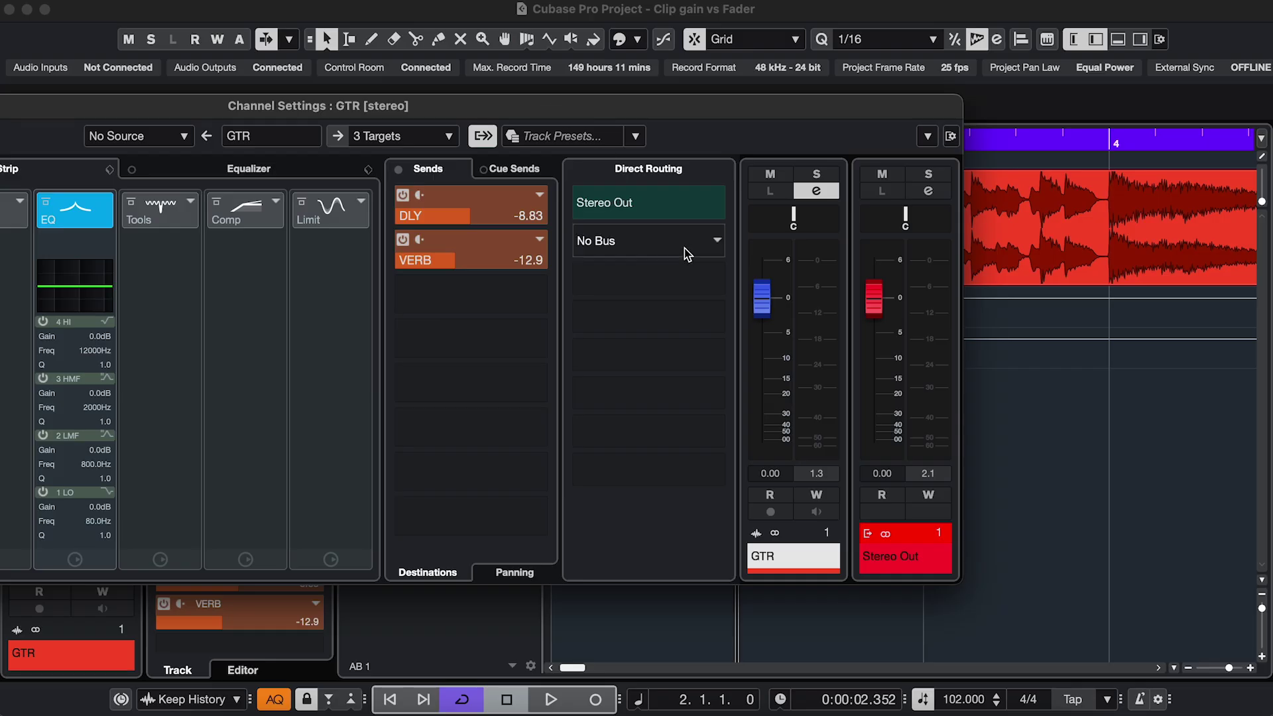
Step: Lower the GTR Pre gain and show the full Equalizer view in Channel Settings
{"action": "left_click", "coordinate": [764, 304]}
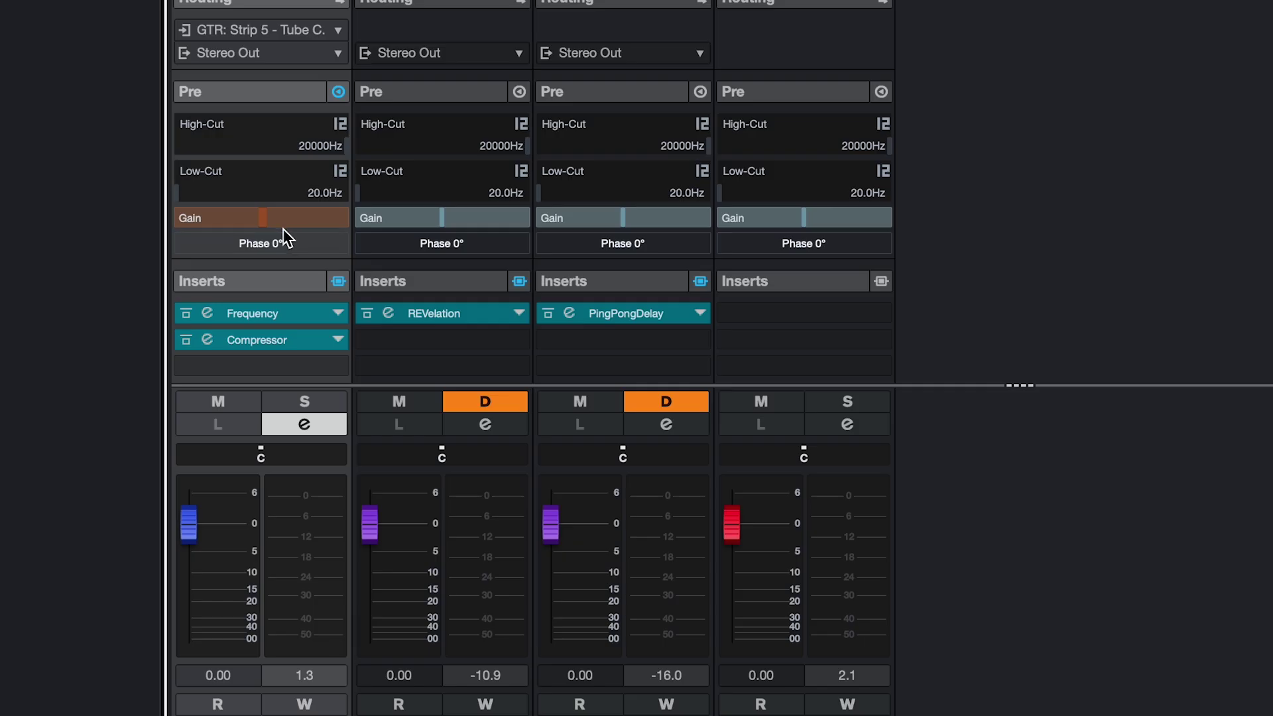
{"action": "scroll", "coordinate": [280, 216], "scroll_direction": "up", "scroll_amount": 3}
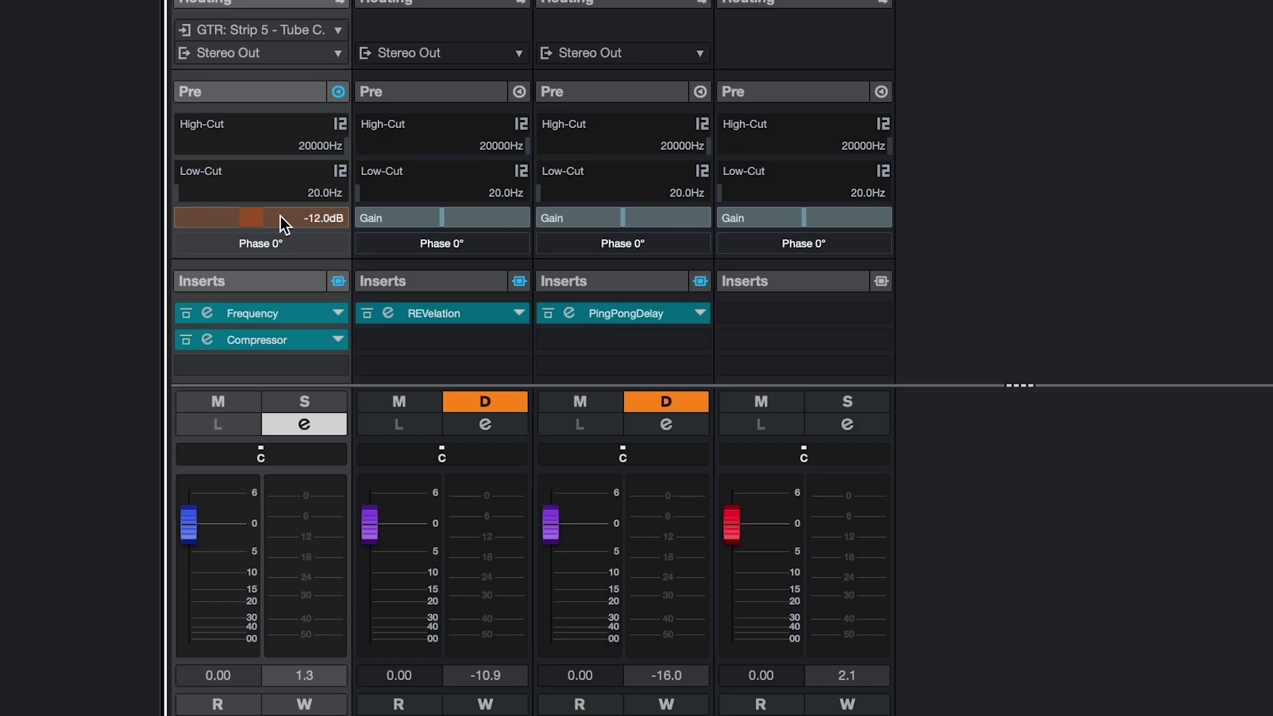
{"action": "scroll", "coordinate": [280, 217], "scroll_direction": "down", "scroll_amount": 3}
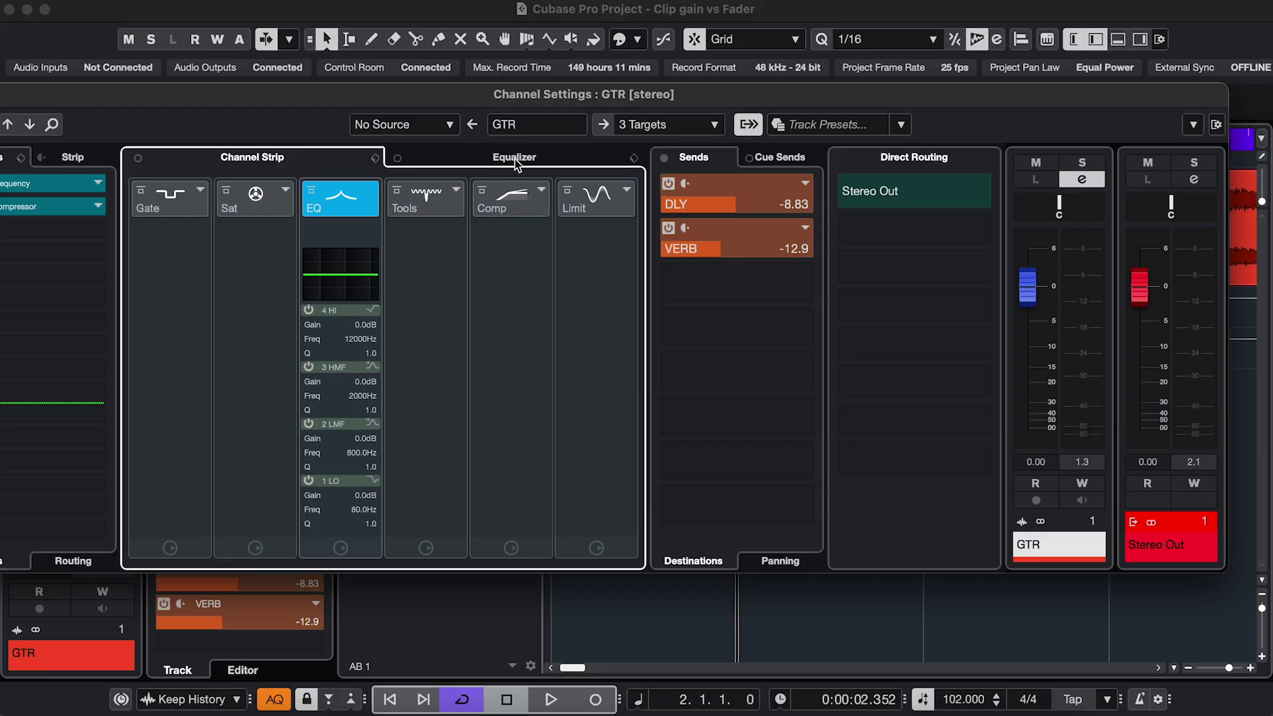
{"action": "left_click", "coordinate": [517, 159]}
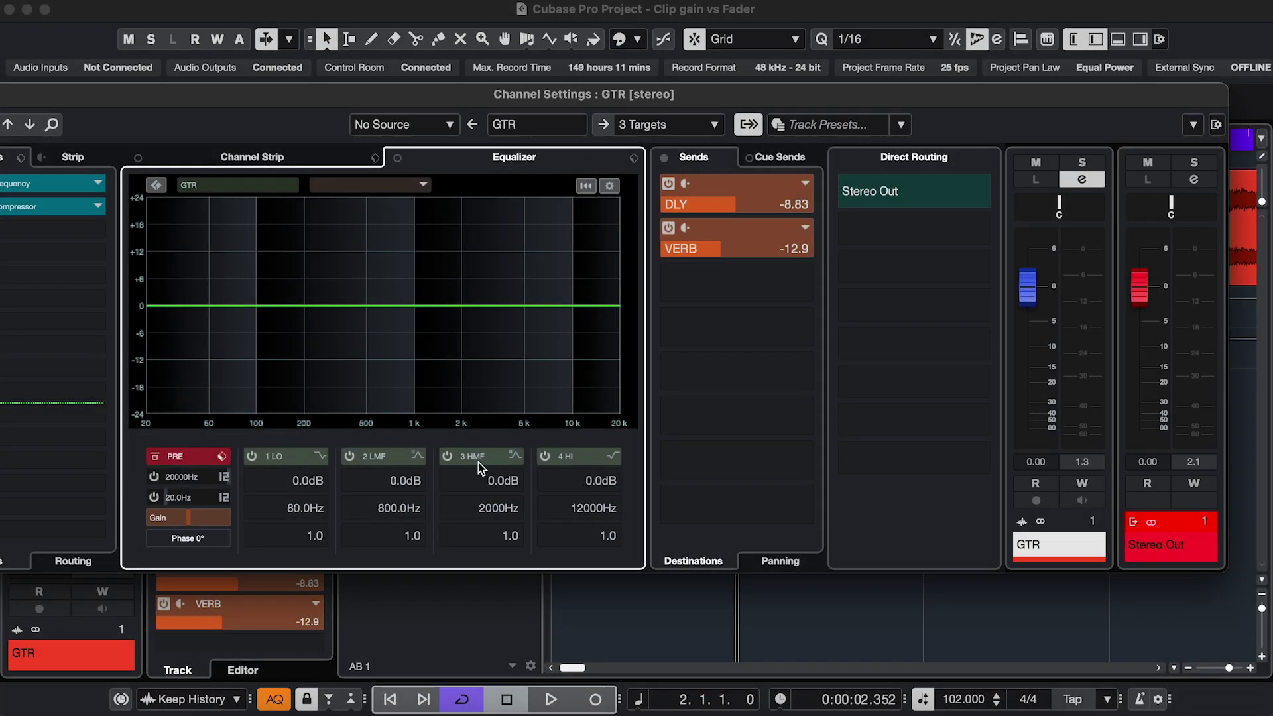
{"action": "left_click", "coordinate": [1020, 288]}
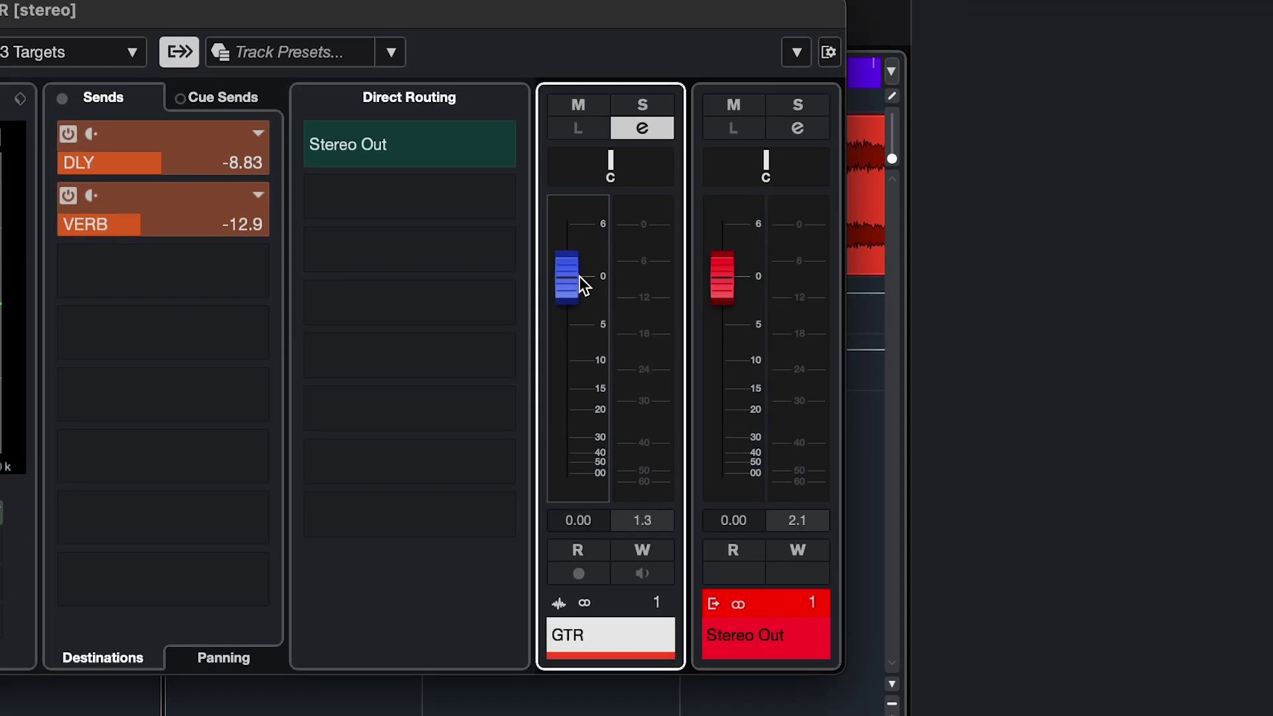
{"action": "left_click_drag", "start_coordinate": [580, 278], "coordinate": [581, 431]}
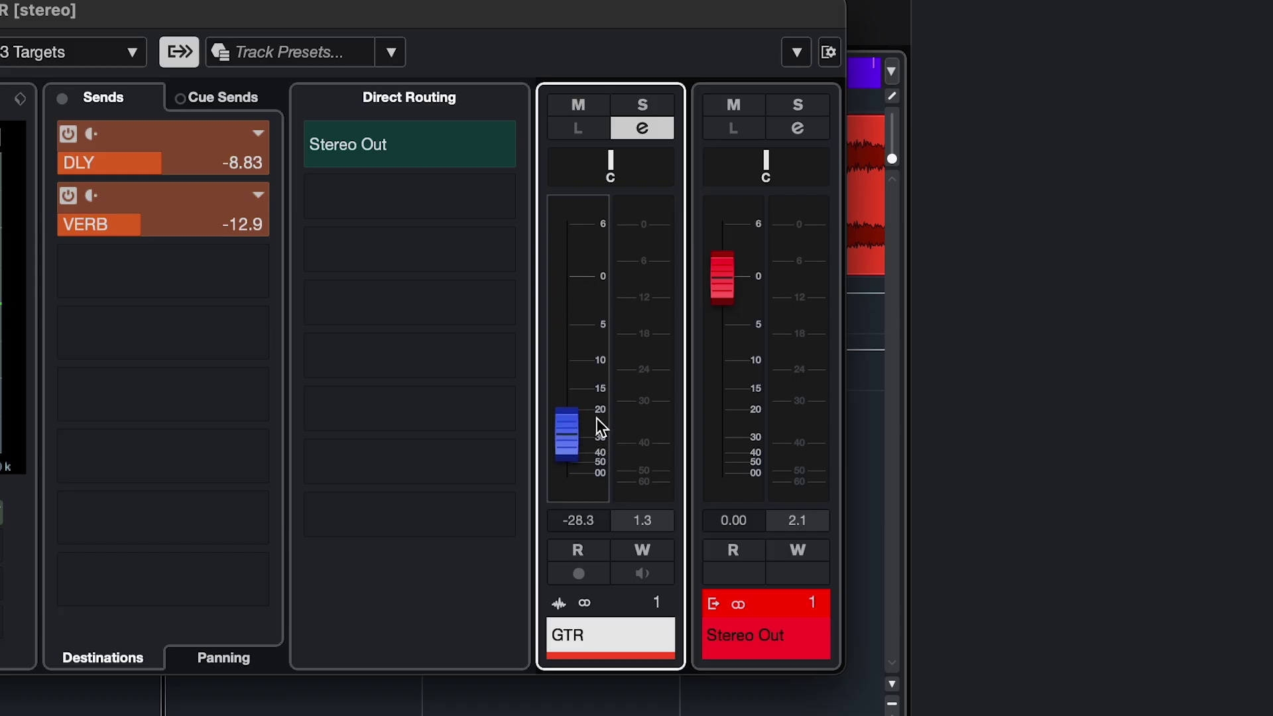
{"action": "left_click_drag", "start_coordinate": [574, 440], "coordinate": [564, 292]}
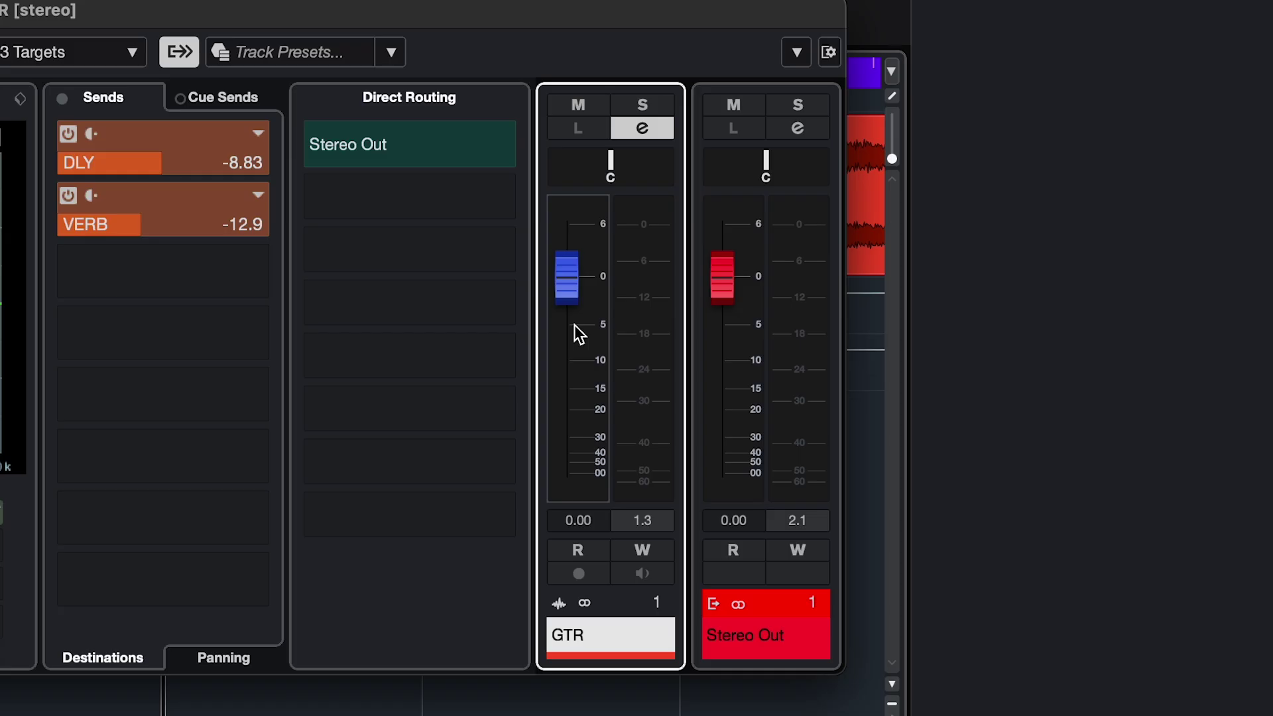